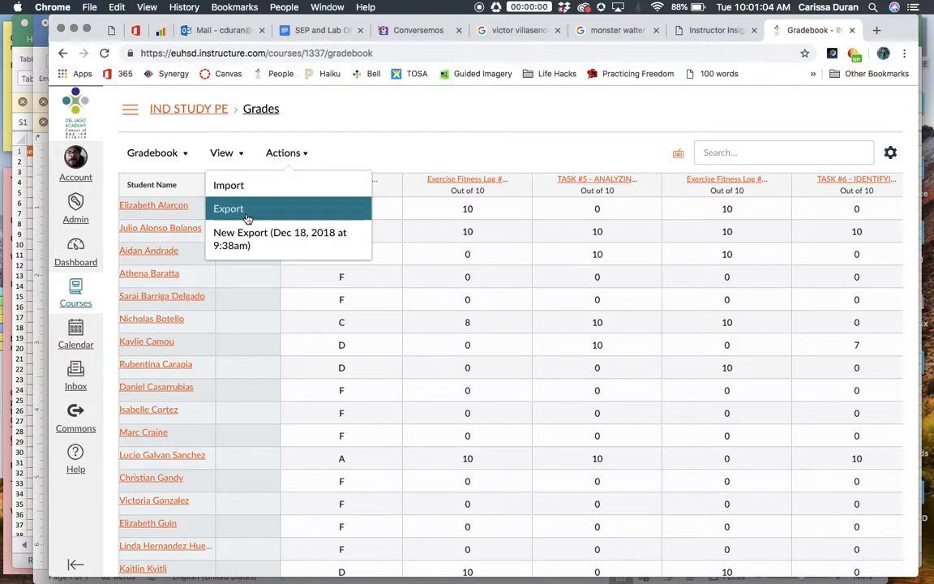
Switch to the exported IND_STUDY_PE grades workbook in Excel and return to the first columns of the header row.
click(21, 232)
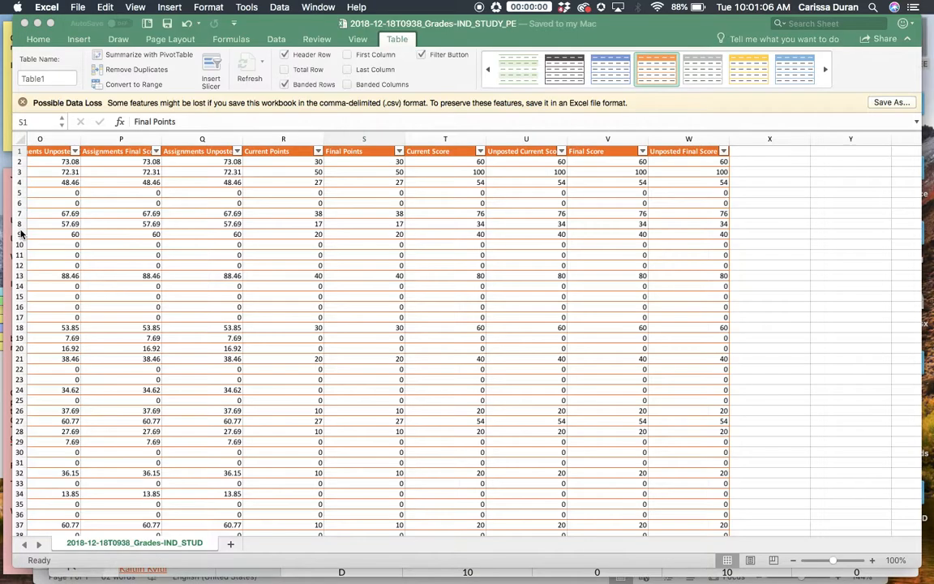
scroll(314, 224, left, 15)
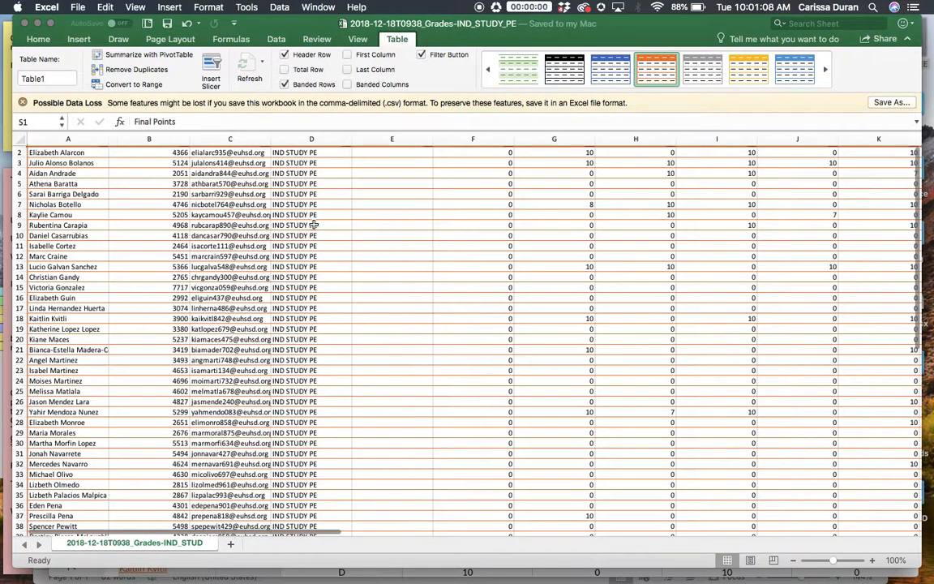
scroll(314, 224, up, 1)
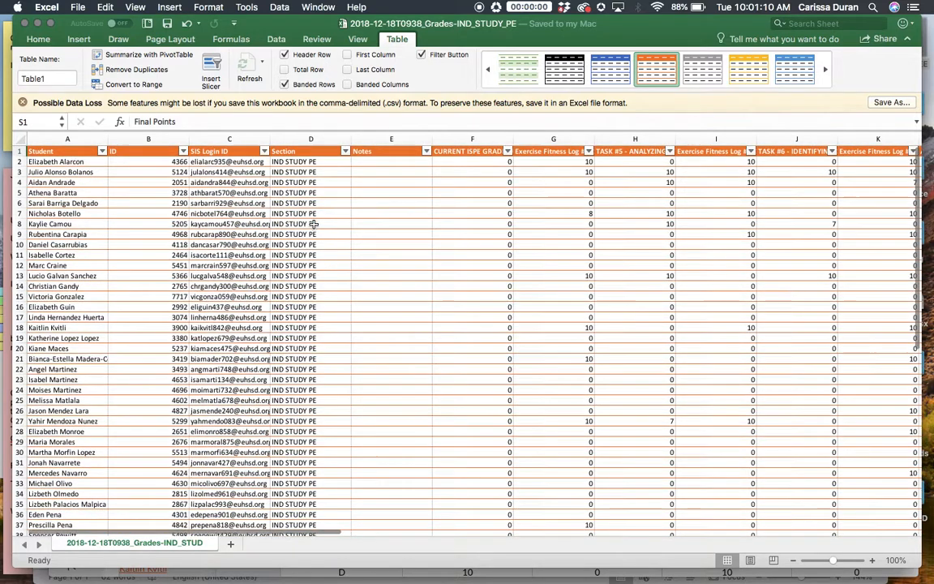
Select all the grade data and view the Format as Table style choices without applying a new one.
click(20, 151)
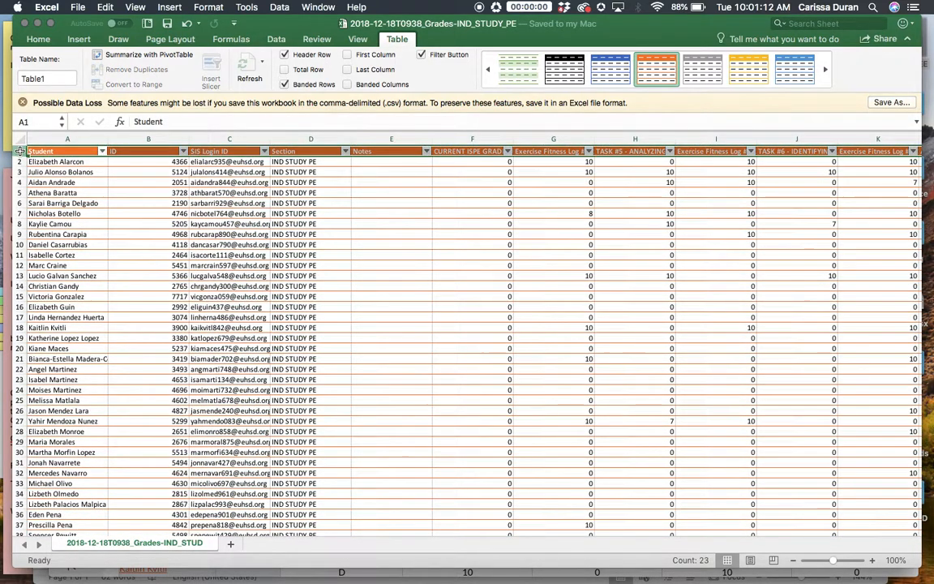
click(37, 40)
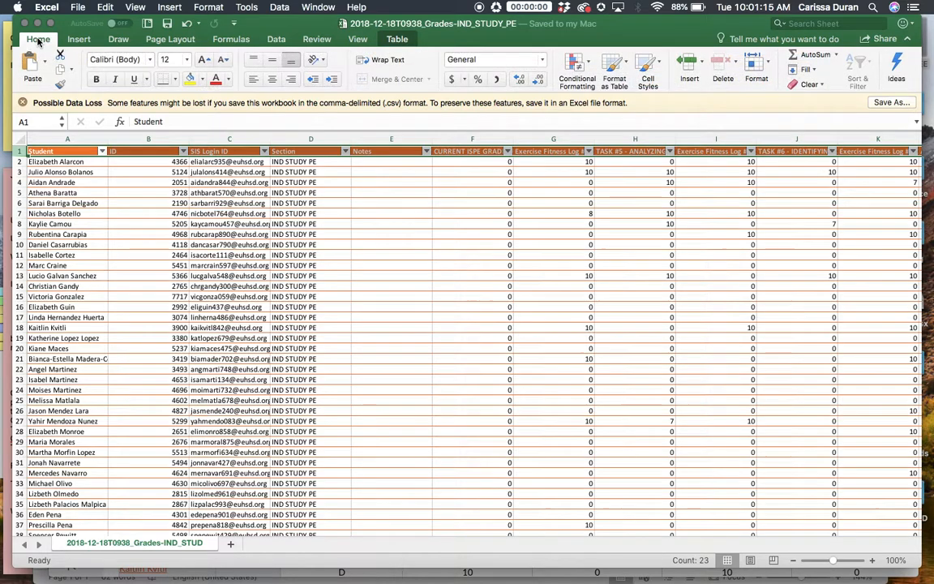
click(554, 192)
click(8, 131)
click(36, 171)
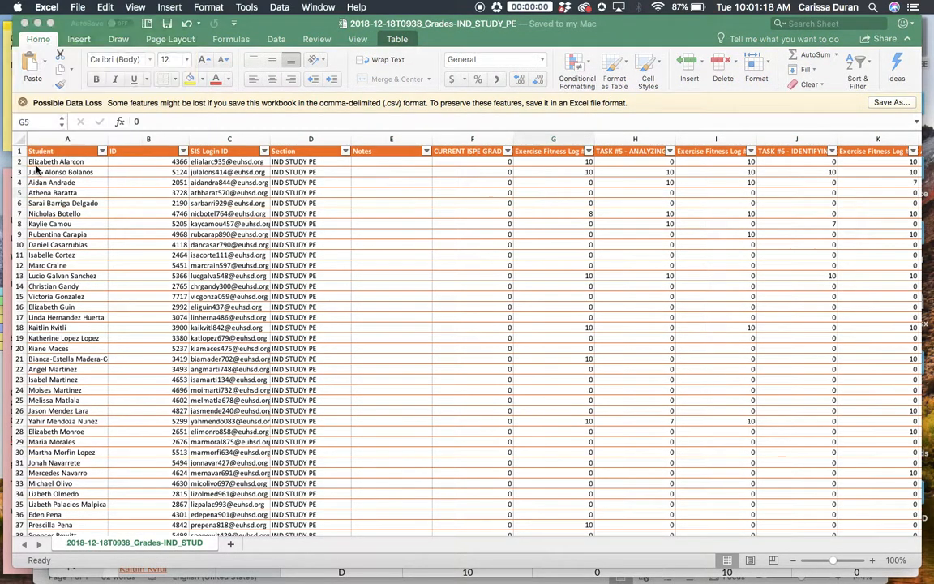
click(21, 139)
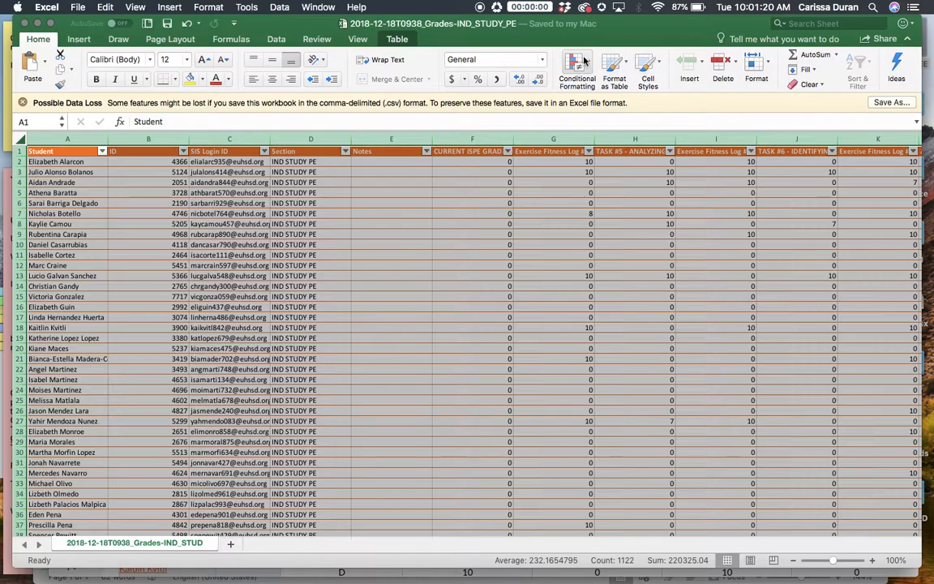
click(617, 66)
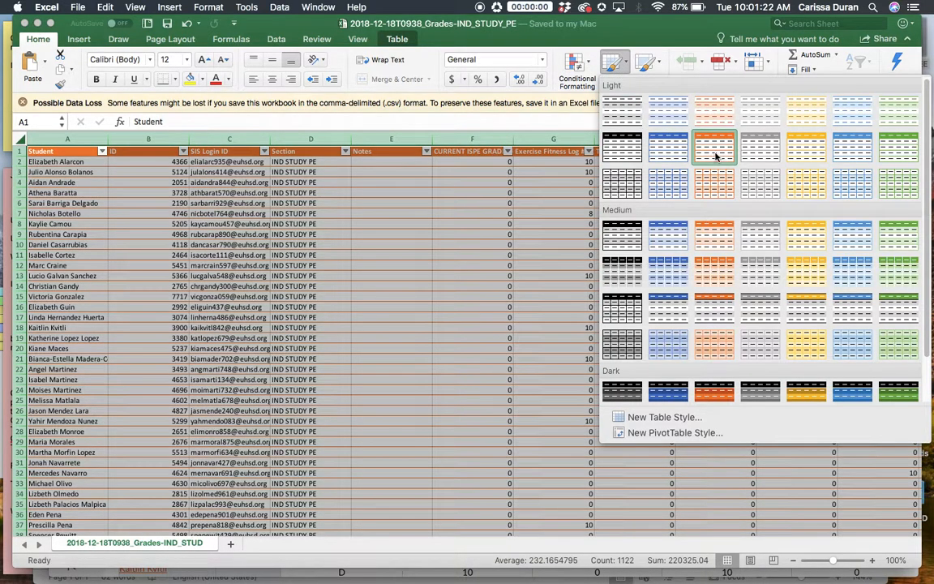
click(467, 252)
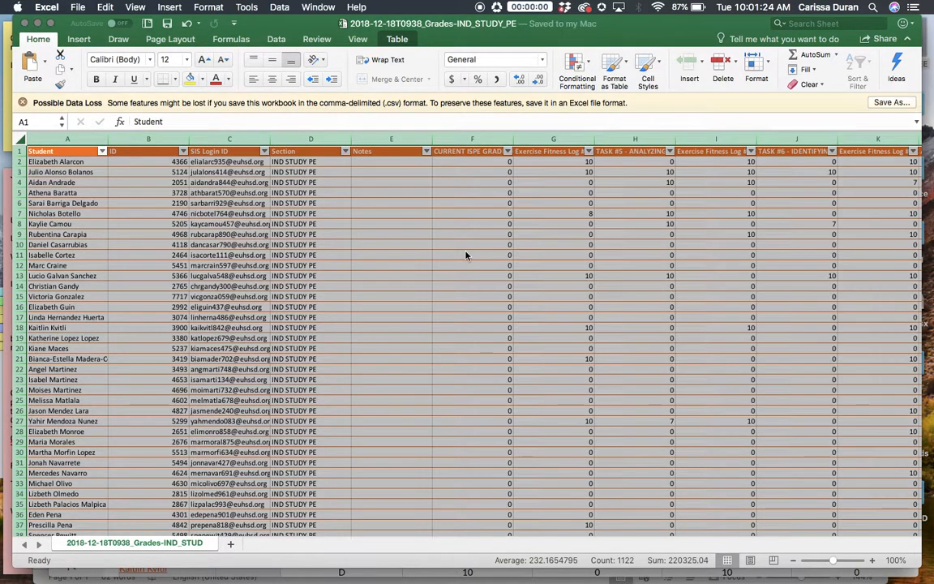
click(466, 254)
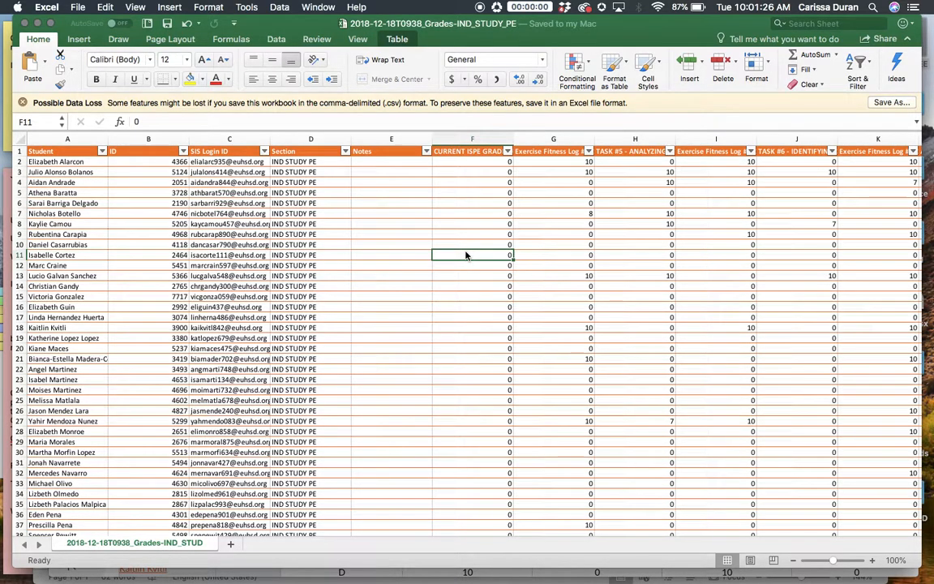
Examine the full header names across row 1, from the current ISPE grade column through the last score column.
click(473, 151)
key(Right)
key(Right)
key(Right)
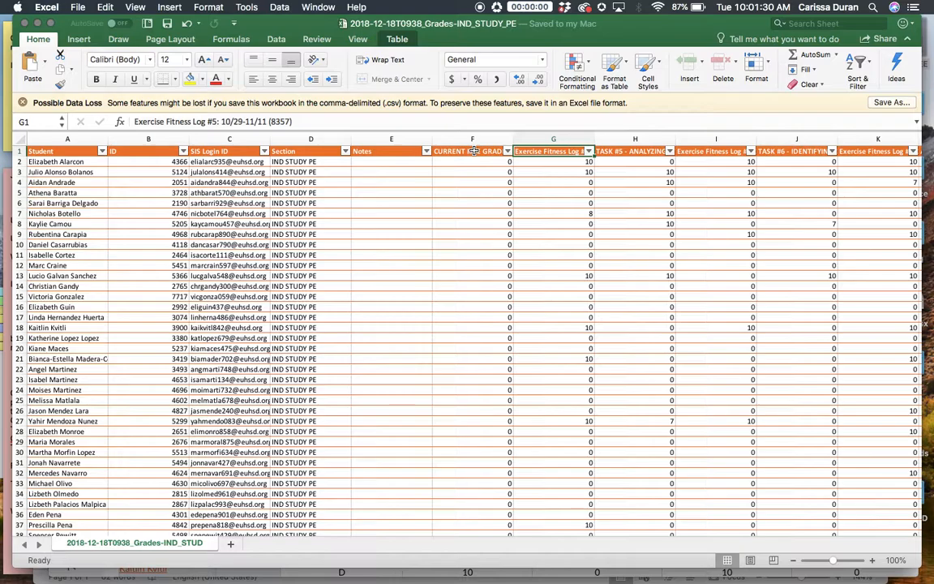
key(Right)
key(Right)
key(Right)
key(Right)
key(Right)
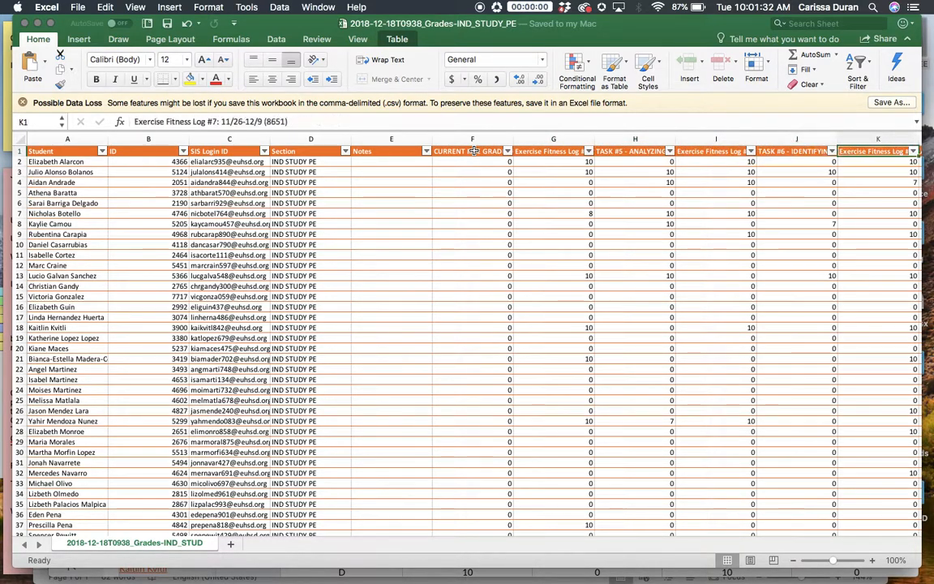
key(Left)
key(Right)
key(Right)
key(Right)
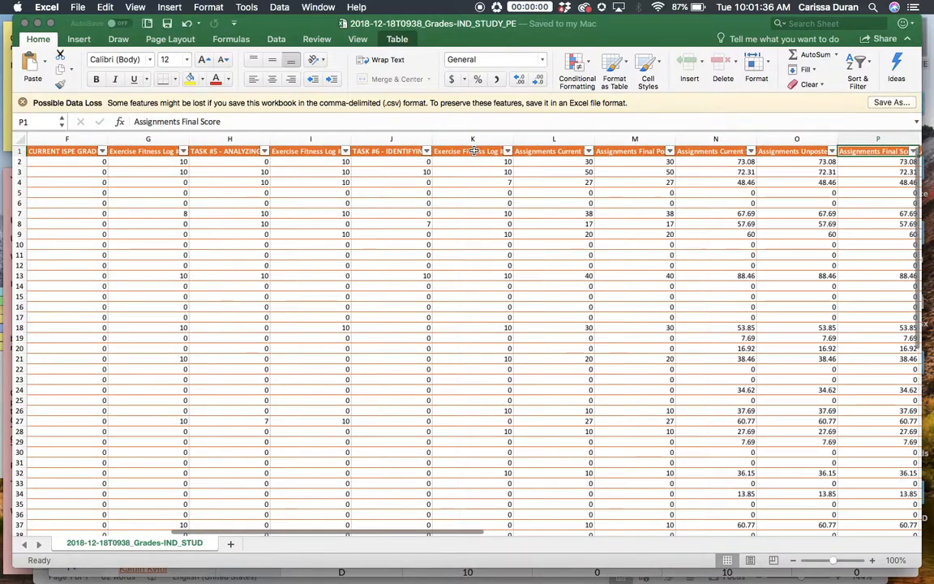
key(Right)
key(Right)
key(Right)
key(Right)
key(Right)
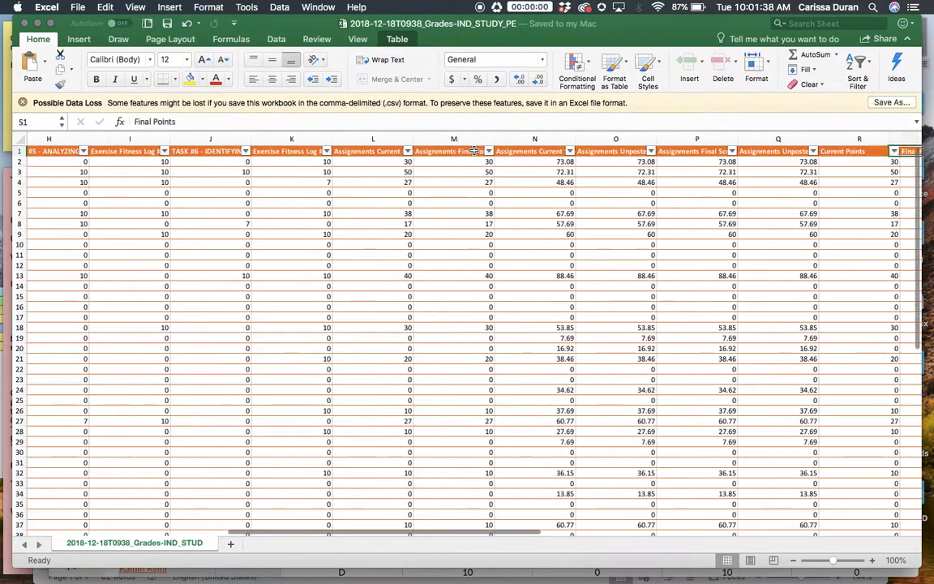
key(Right)
key(Right)
key(Right)
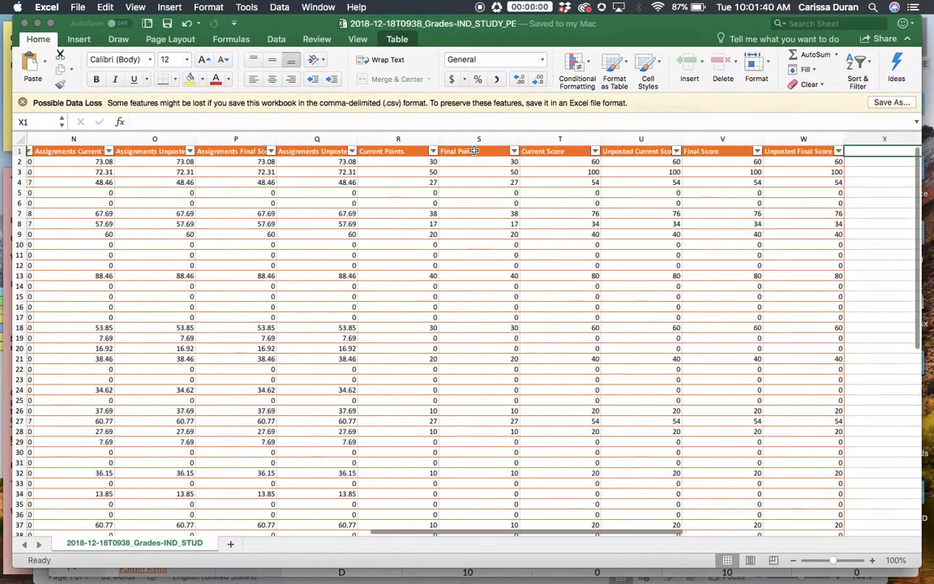
scroll(387, 218, left, 15)
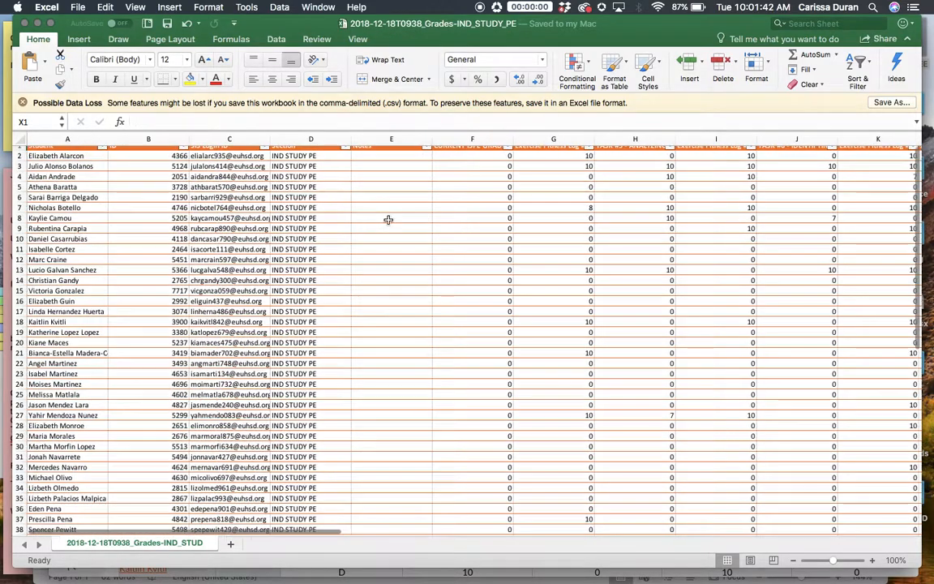
Switch to the Sample Progress Report document in Word and review its scholar fields, assignments table and final score lines.
key(ctrl+Up)
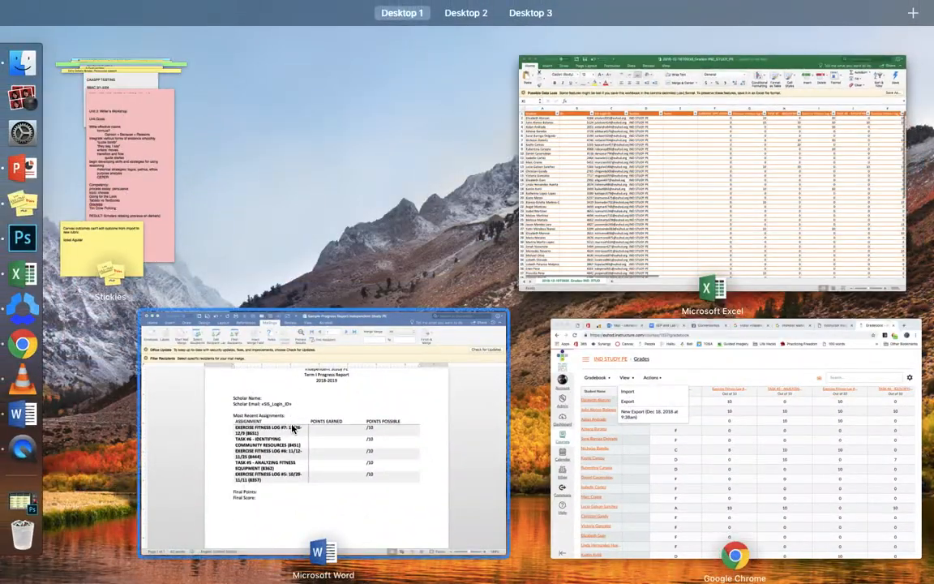
click(292, 426)
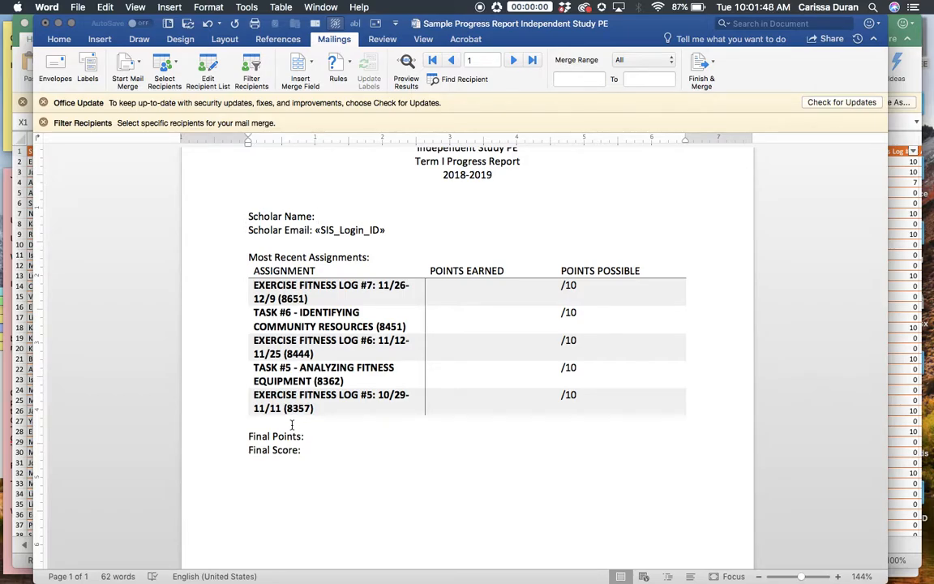
scroll(489, 292, up, 3)
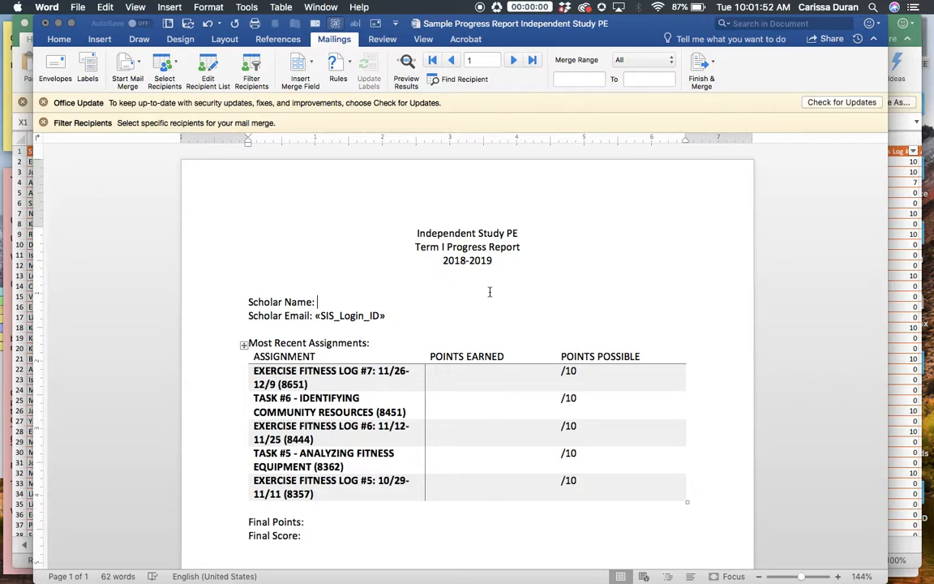
scroll(490, 291, down, 2)
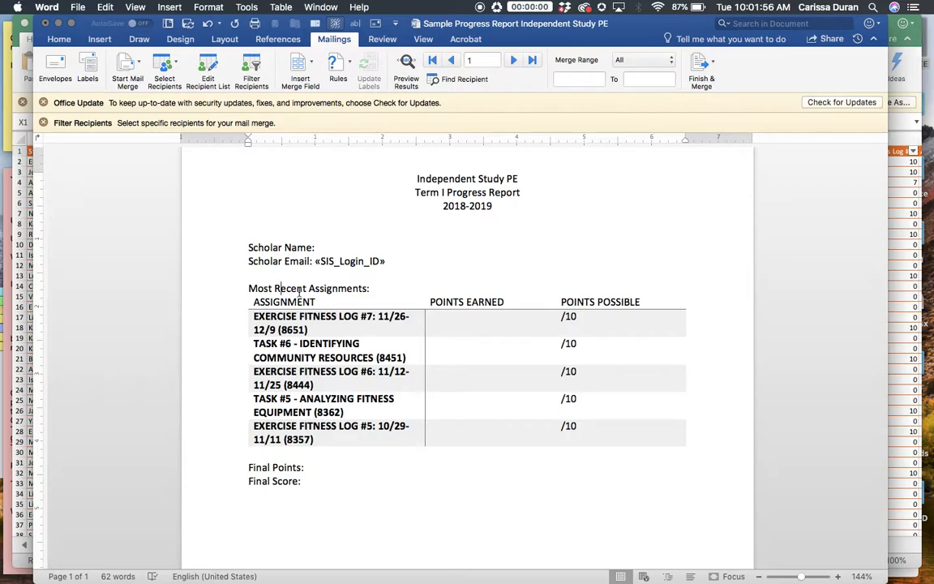
drag(319, 289, 452, 431)
click(454, 431)
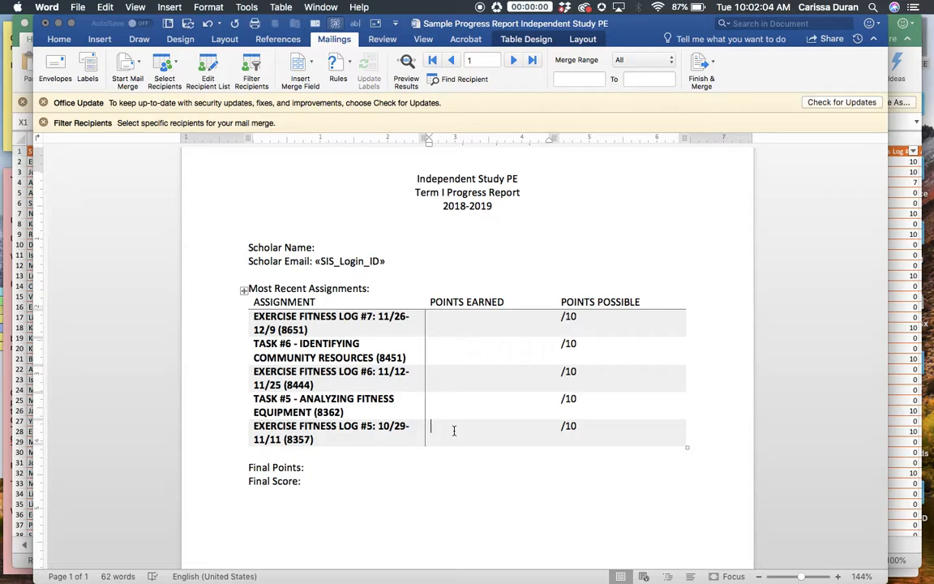
Switch to the Excel grades workbook and select the full header text of the Exercise Fitness Log #7 column.
key(super+Tab)
scroll(734, 233, right, 5)
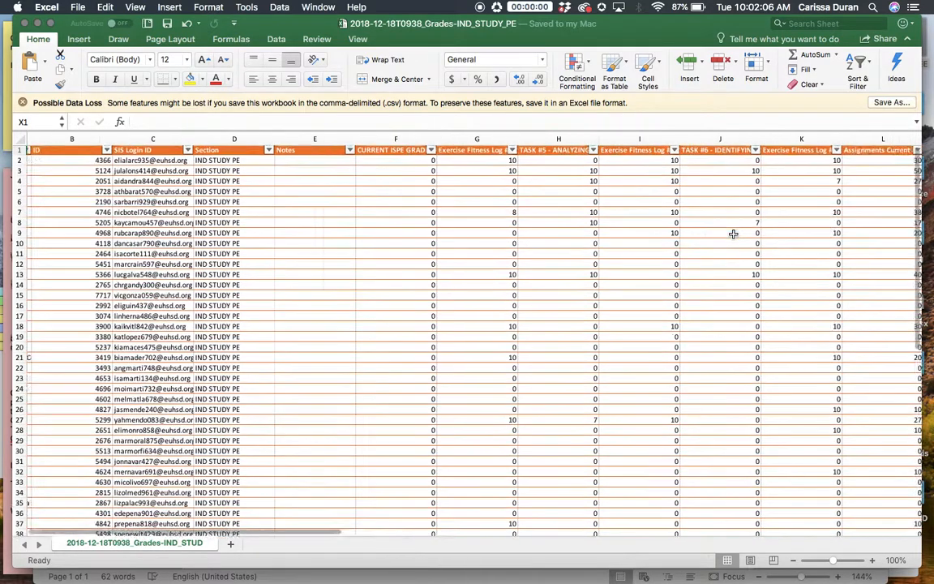
click(555, 139)
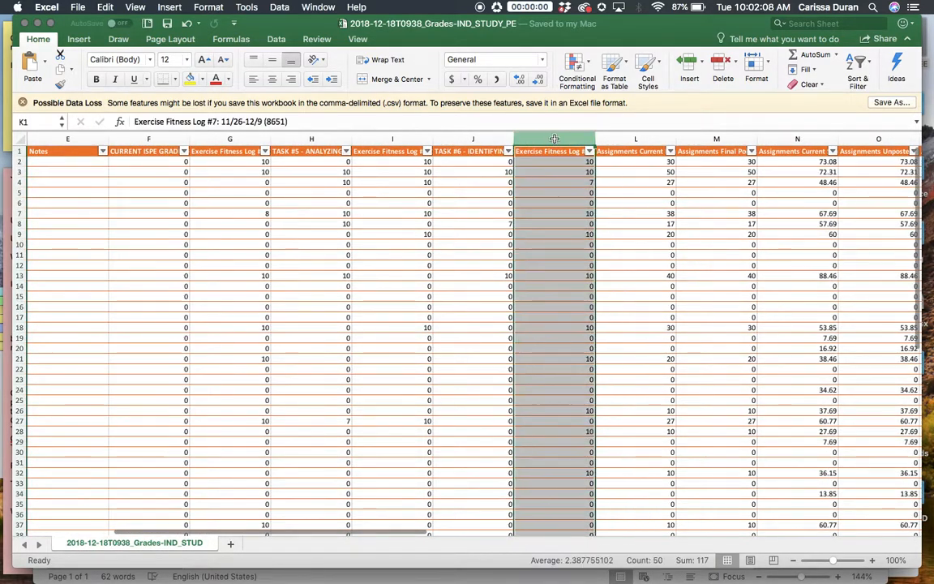
click(261, 121)
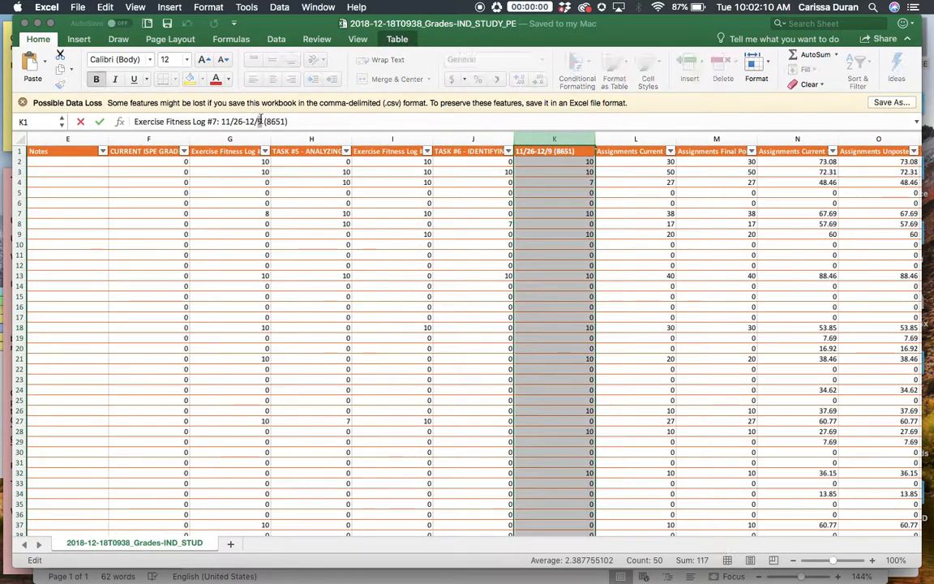
key(super+a)
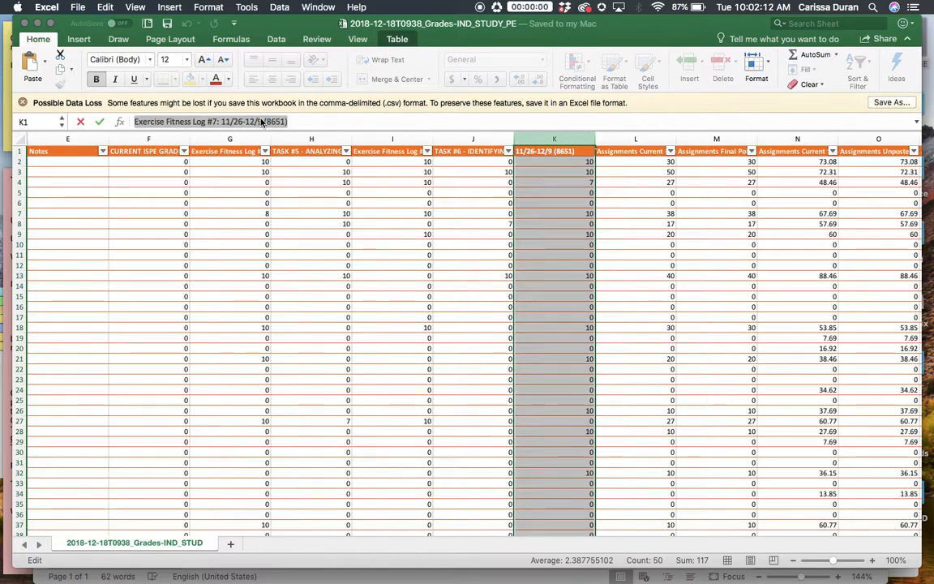
Switch back to the Word report and check the Exercise Fitness Log #7 assignment name and the points possible cells.
key(super+Tab)
triple_click(277, 319)
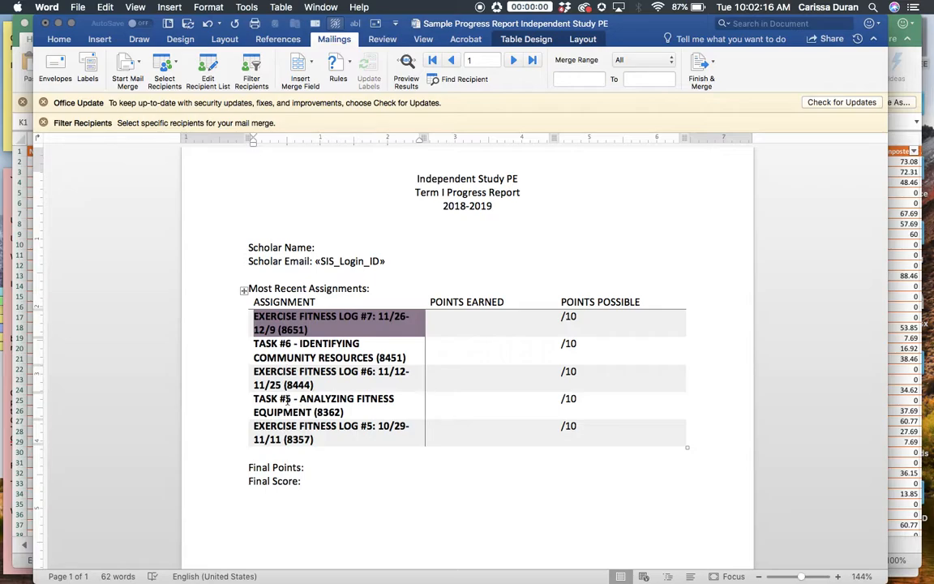
click(345, 326)
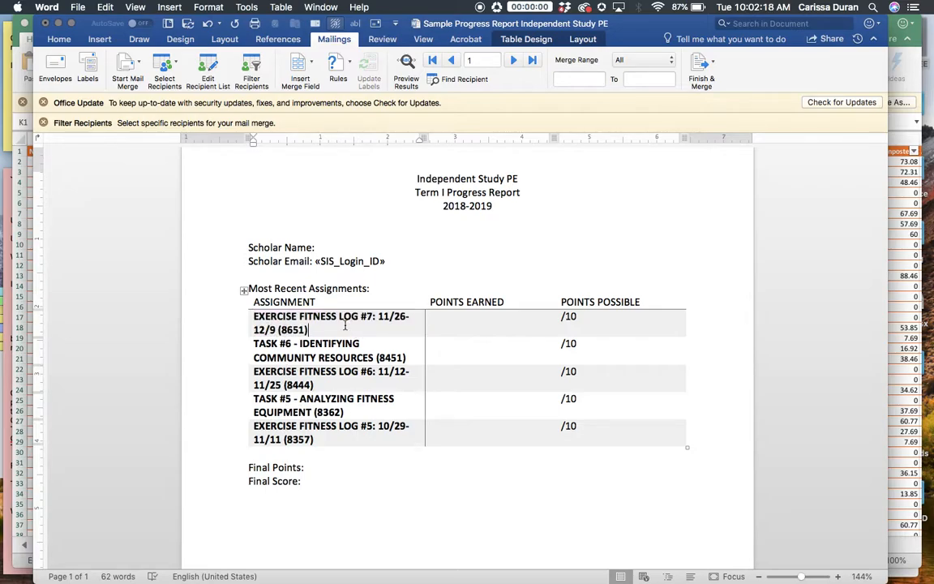
drag(585, 321, 594, 432)
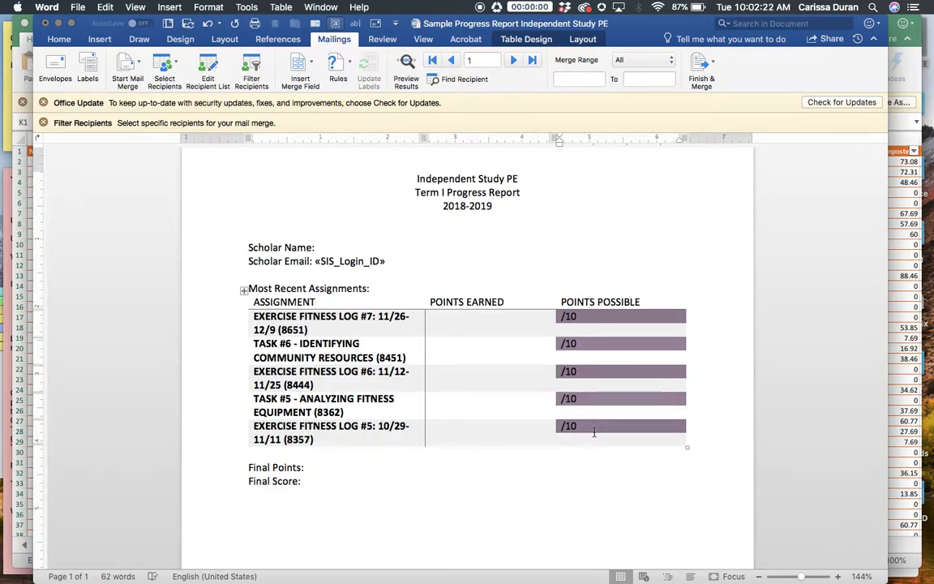
key(ctrl+Up)
click(754, 250)
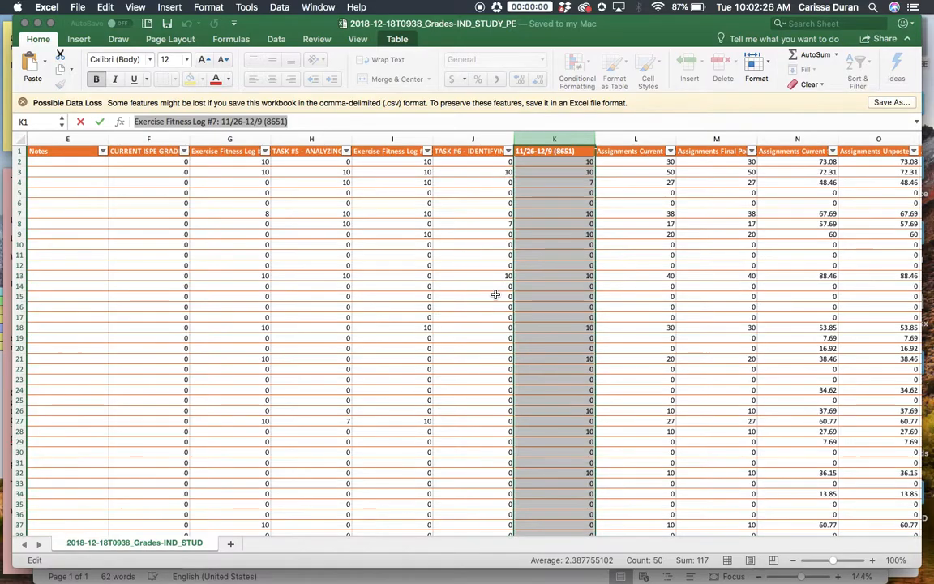
key(ctrl+Up)
click(426, 389)
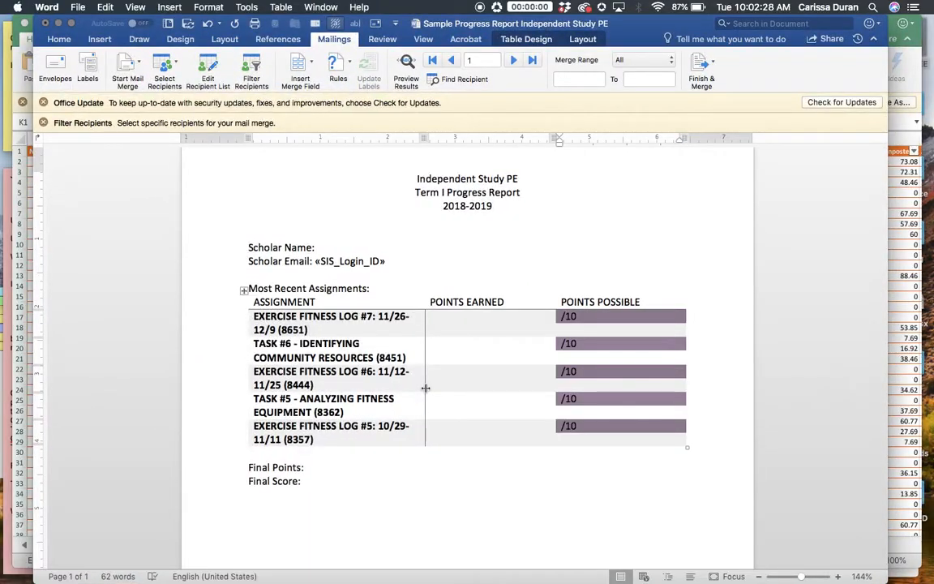
Apply a light grid table style with borders around every cell to the whole assignments table.
click(243, 290)
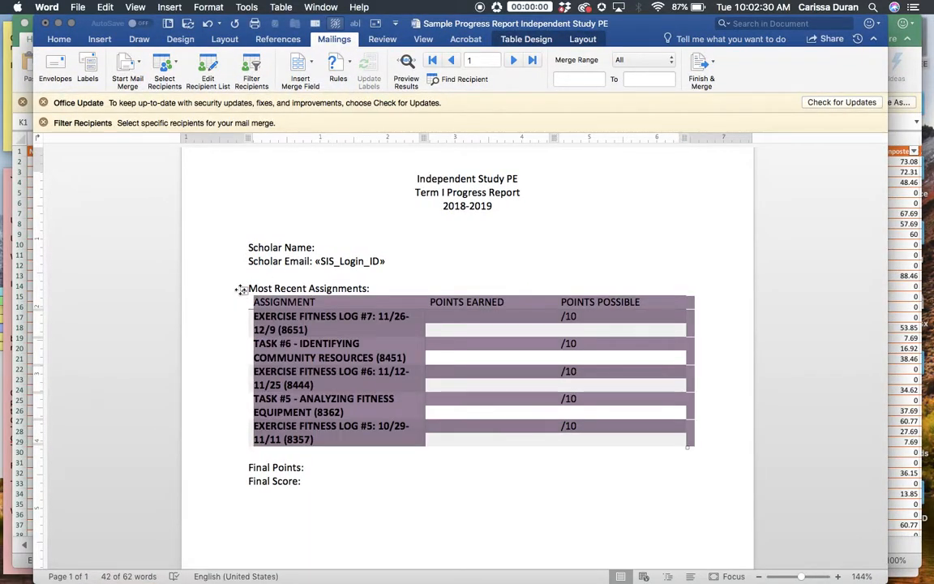
scroll(316, 305, down, 3)
scroll(315, 198, up, 3)
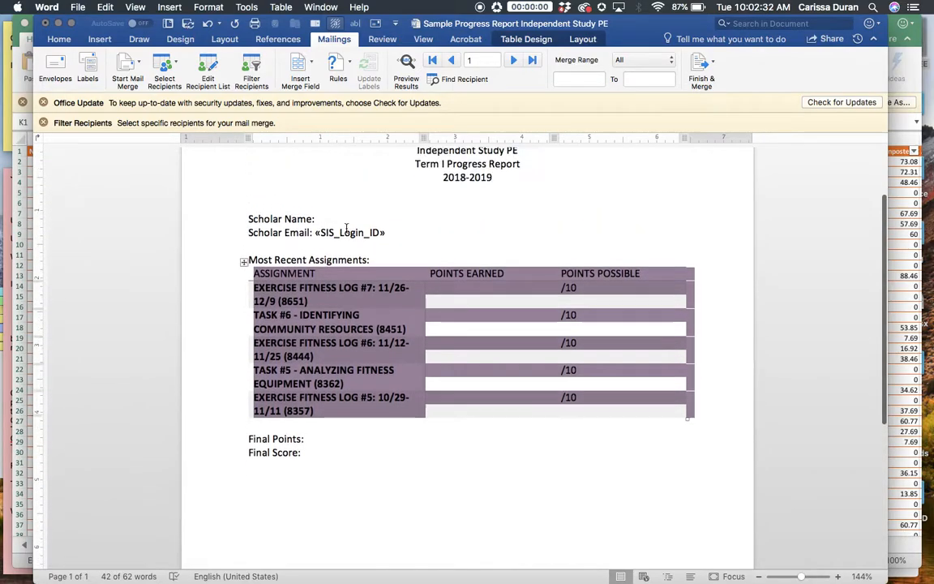
click(523, 41)
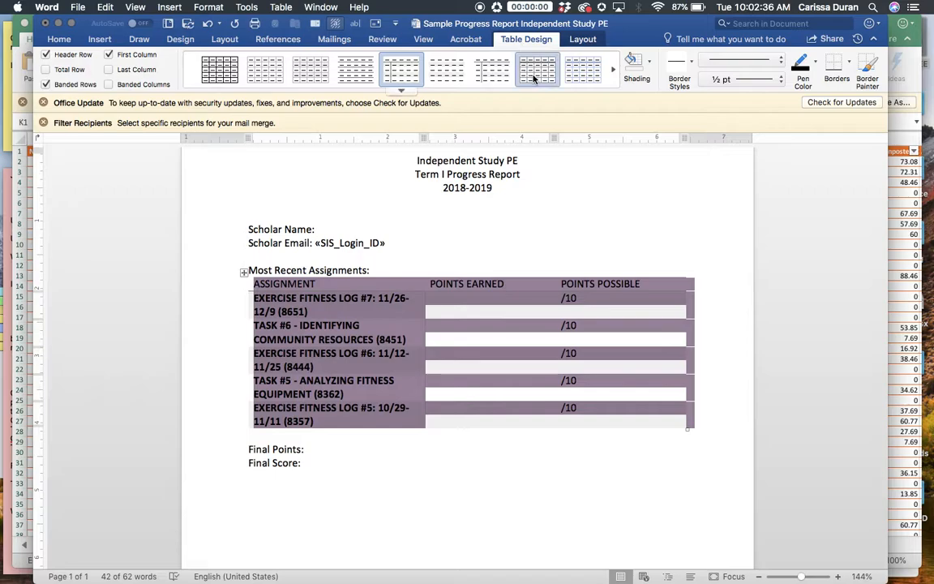
click(535, 73)
click(513, 363)
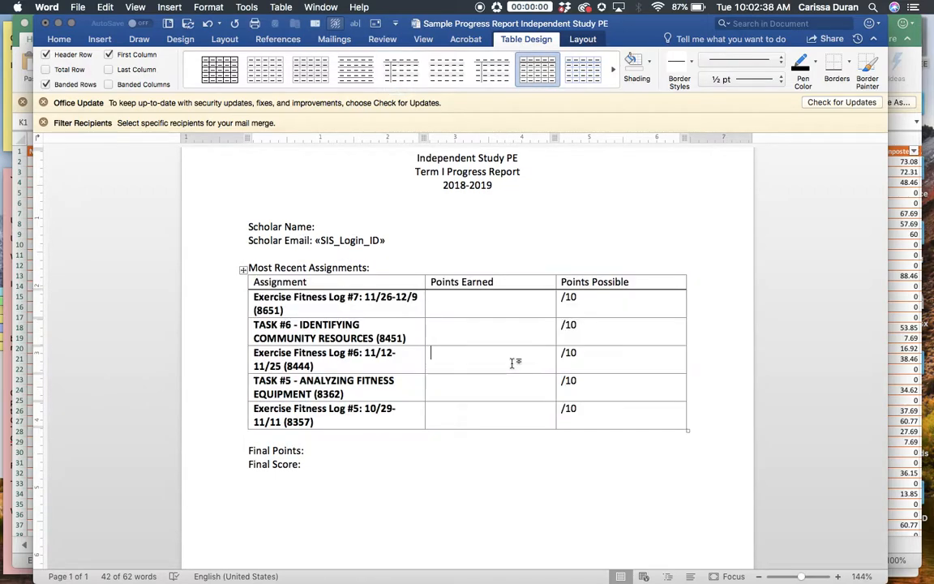
click(497, 473)
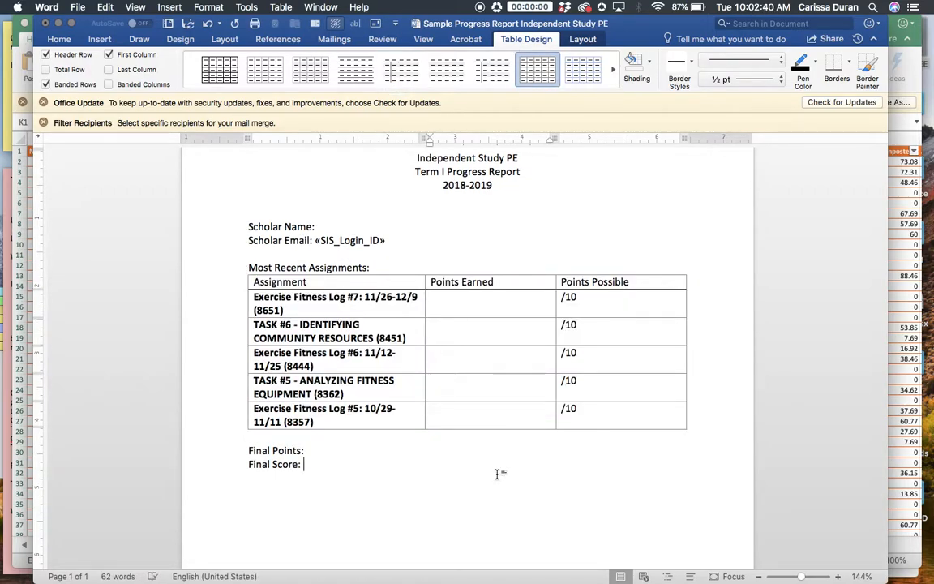
Insert a table with 2 columns and 2 rows directly above the Final Points line.
drag(248, 450, 324, 475)
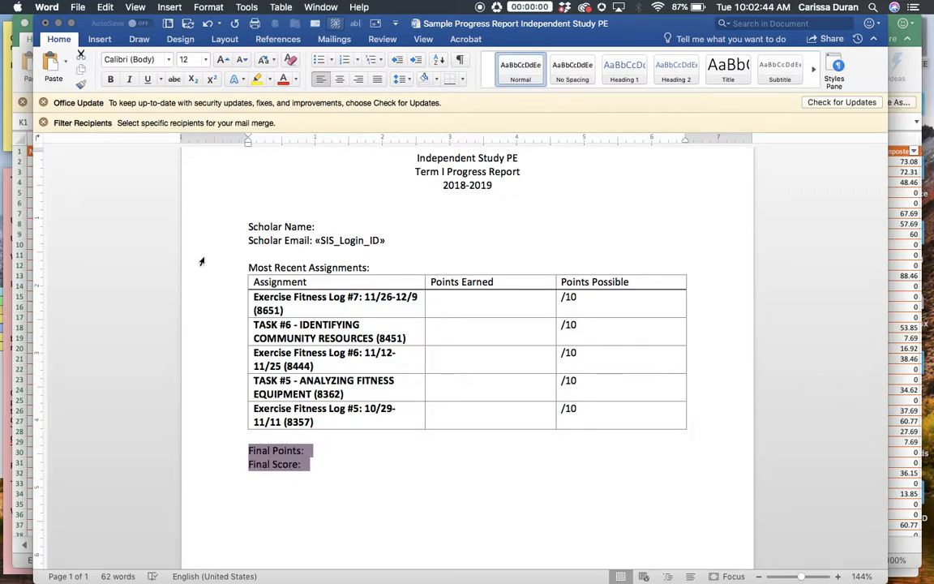
click(248, 454)
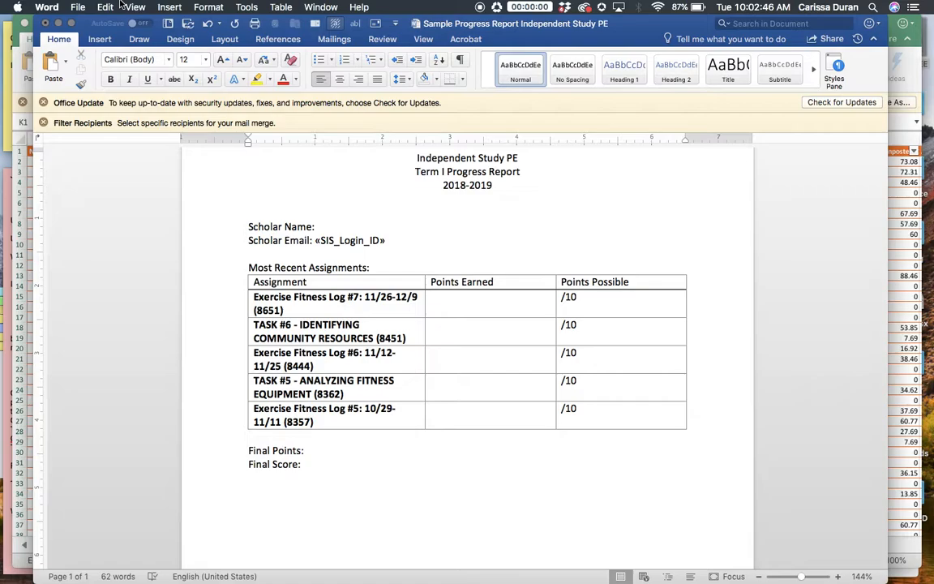
click(169, 6)
mouse_move(276, 8)
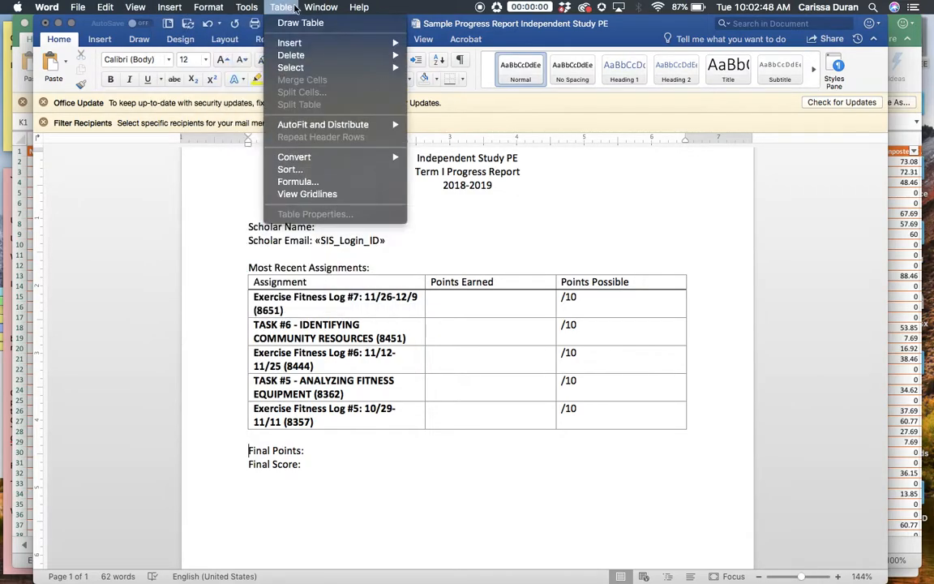
mouse_move(308, 46)
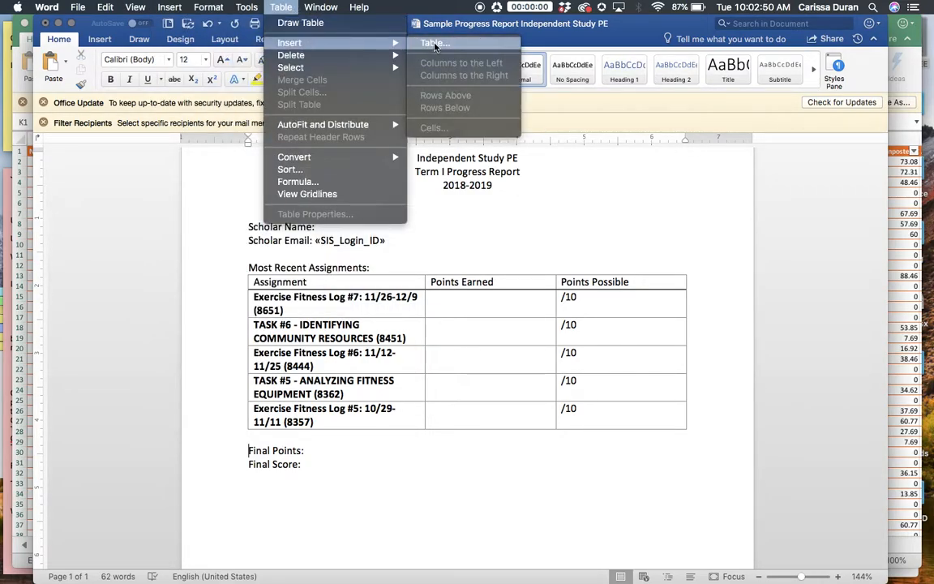
click(434, 43)
double_click(467, 140)
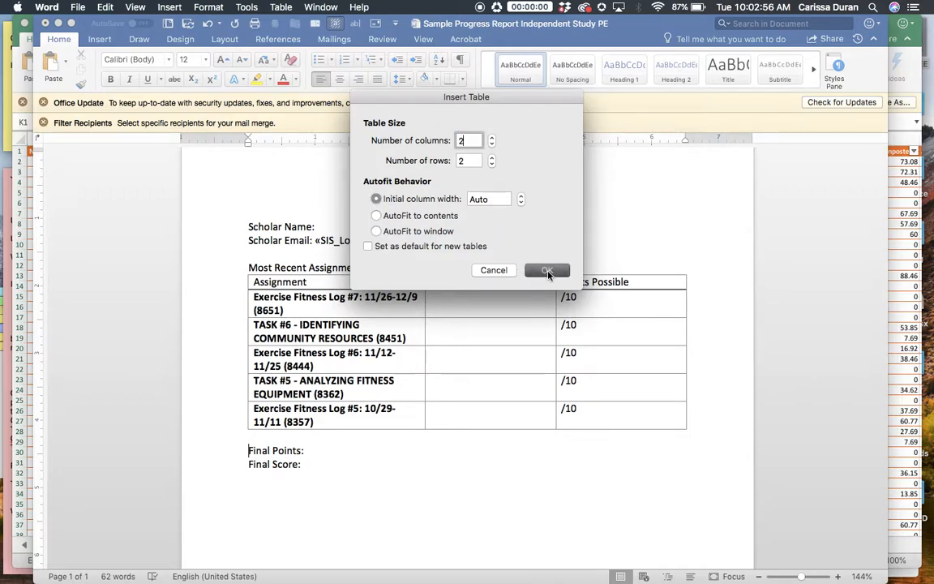
click(548, 274)
Move the Final Points: text into the first cell of the new table and remove the extra line break.
drag(312, 480, 274, 486)
key(super+c)
key(super+x)
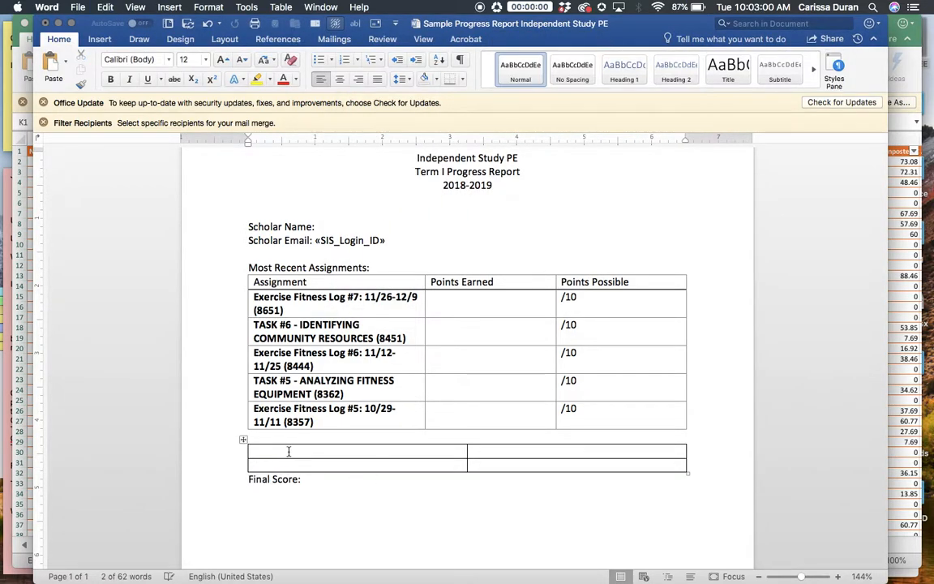
click(292, 451)
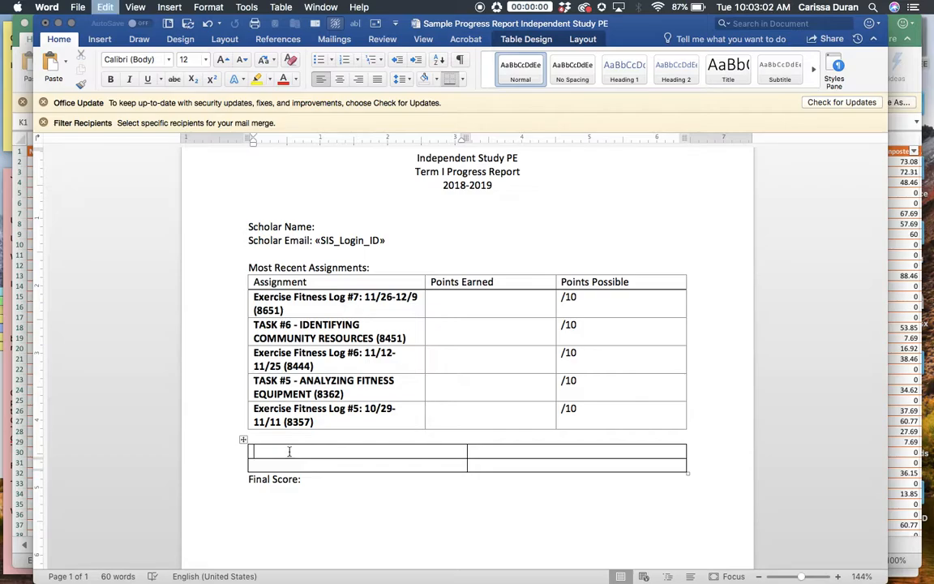
key(super+v)
key(BackSpace)
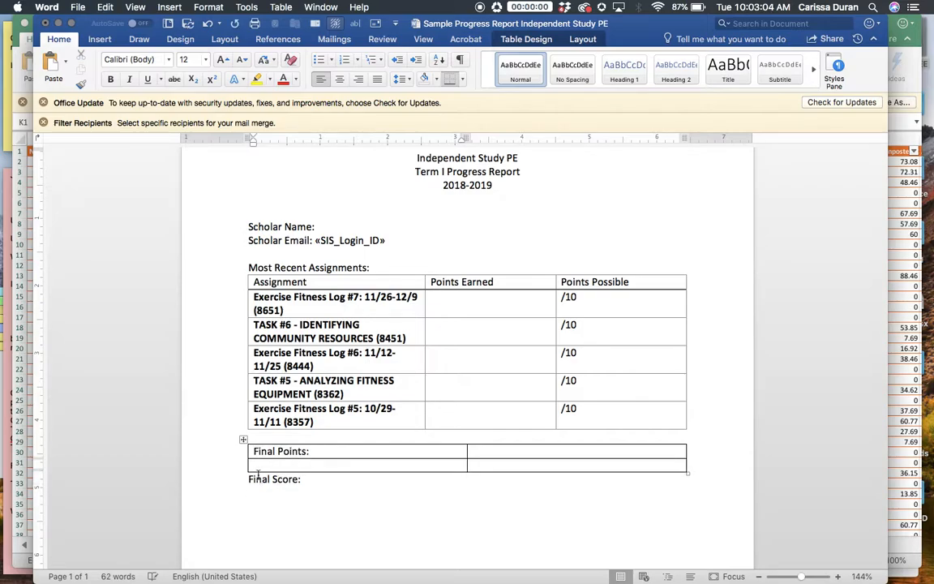
Move the Final Score: text into the second cell of the new table's first row, without an extra line break.
triple_click(258, 476)
key(super+x)
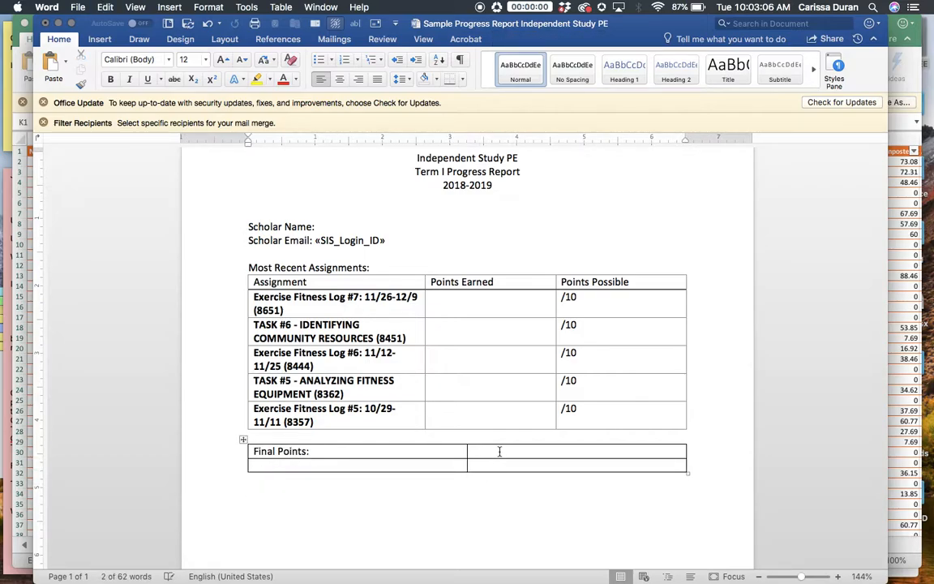
click(499, 451)
key(super+v)
key(BackSpace)
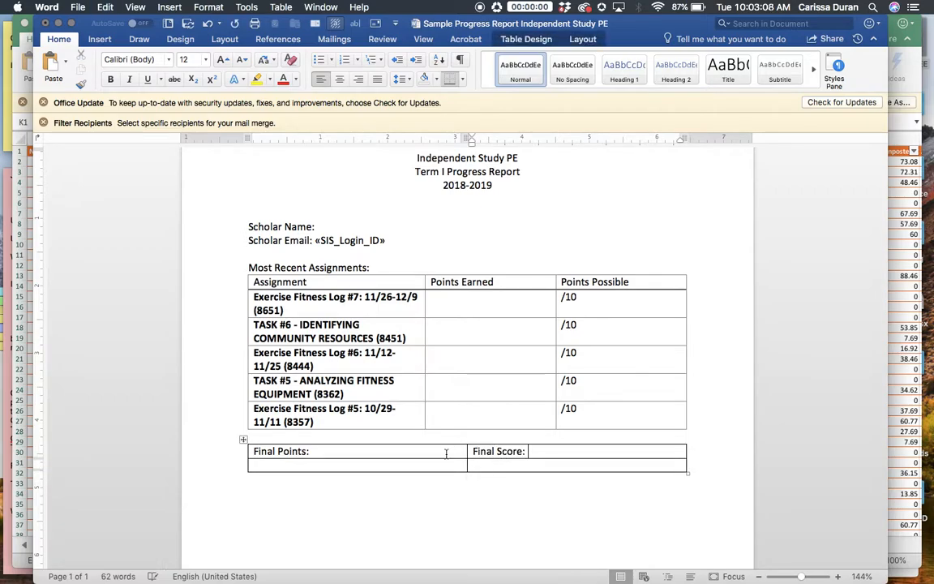
Apply the same light grid table style as the assignments table to the Final Points and Final Score table.
drag(446, 454, 492, 466)
click(519, 41)
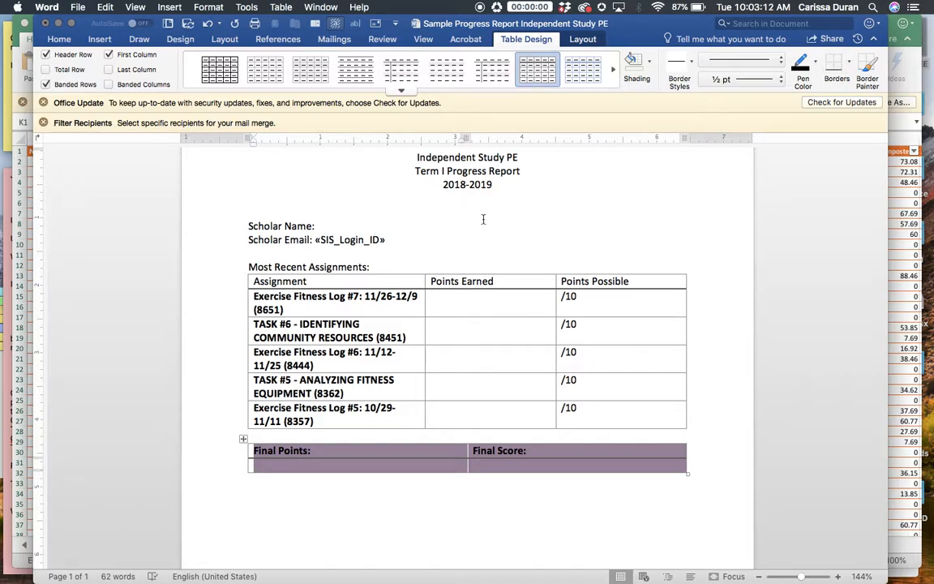
click(425, 467)
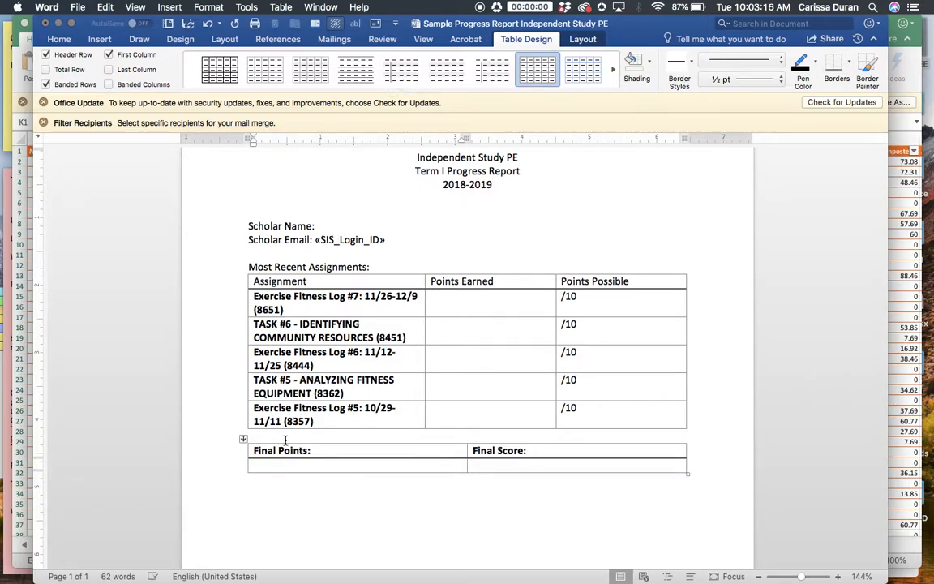
Resize the final scores table to the Assignment column's width with taller rows, and align it under the right edge of the assignments table.
drag(689, 474, 424, 509)
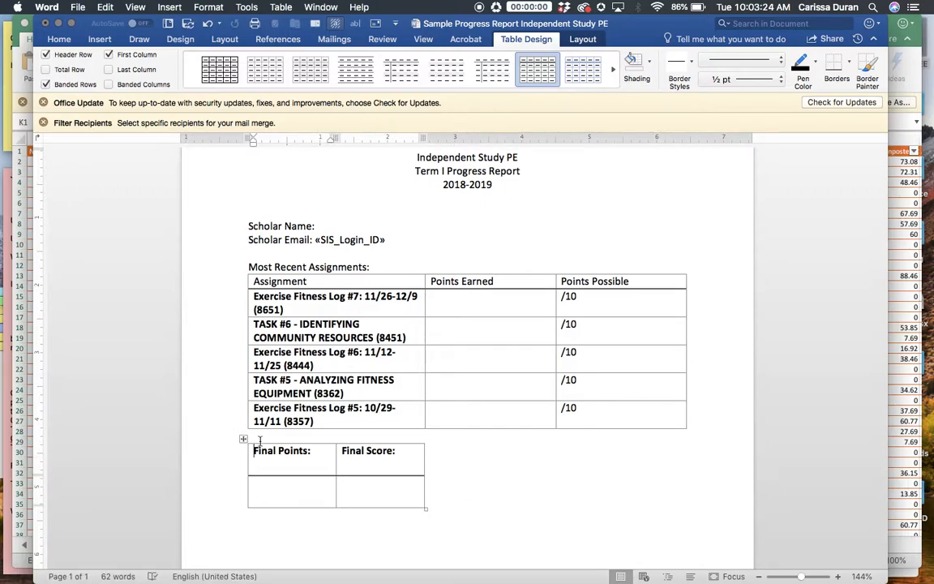
drag(243, 439, 503, 440)
click(474, 471)
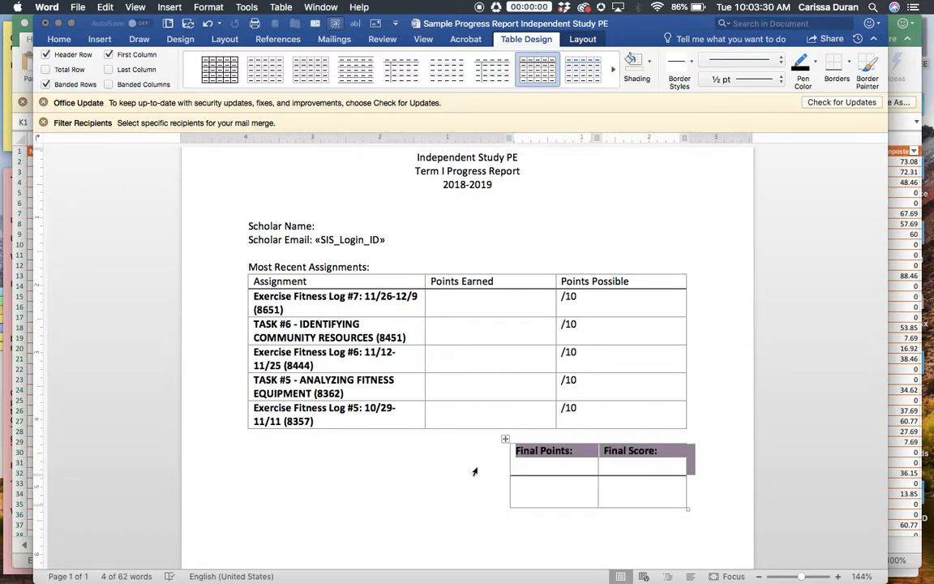
click(740, 344)
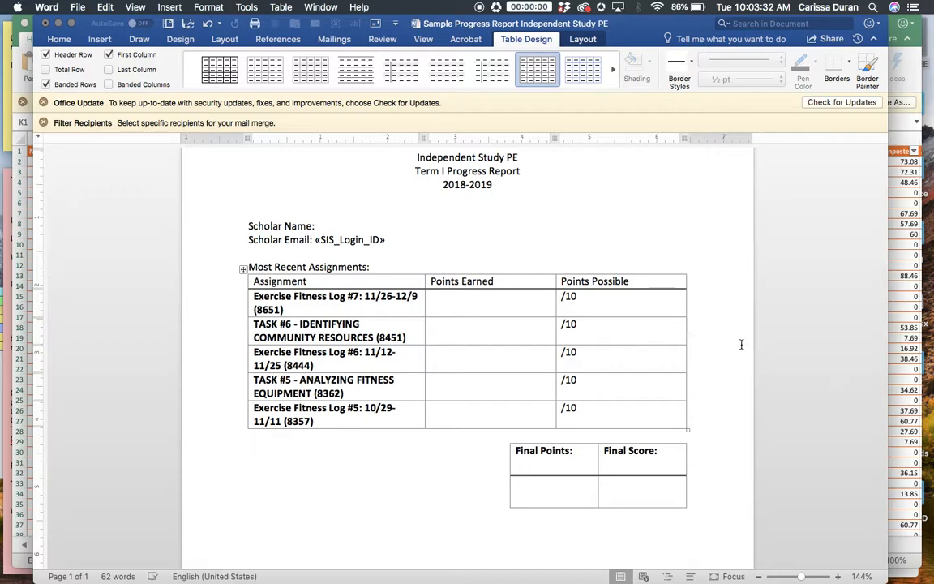
scroll(741, 344, up, 3)
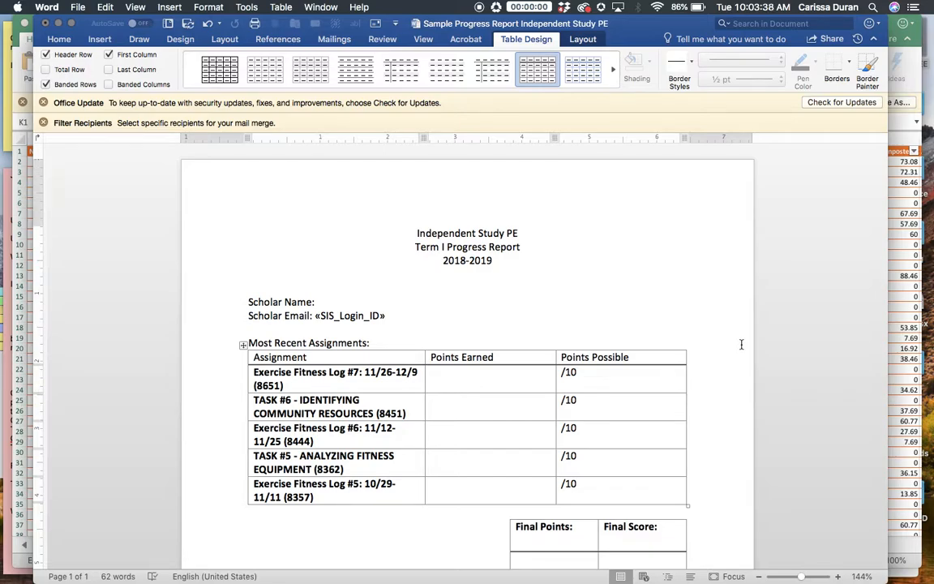
scroll(741, 344, down, 5)
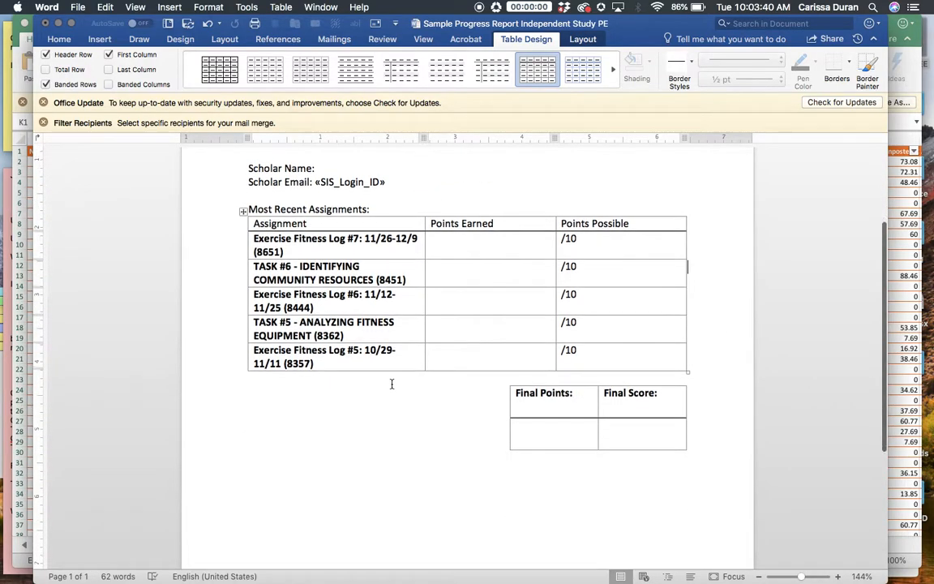
scroll(392, 383, up, 4)
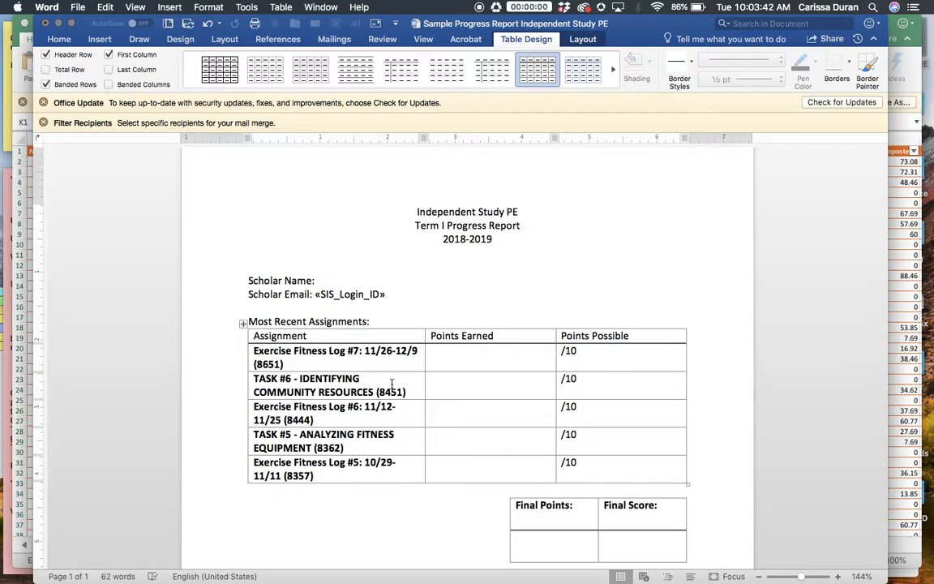
Switch to the Excel grades workbook, leave the header cell editing and save the workbook.
key(ctrl+Up)
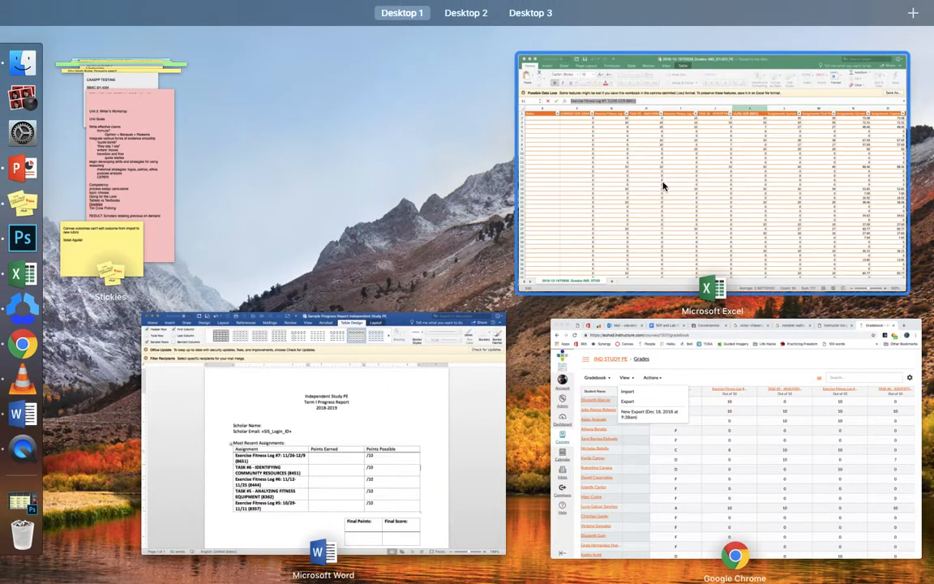
click(663, 186)
click(418, 282)
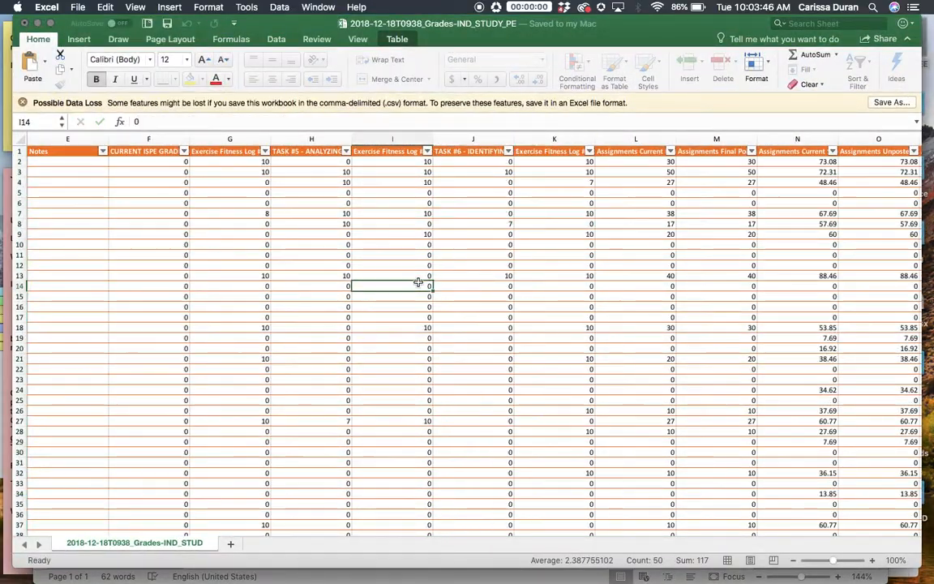
key(super+s)
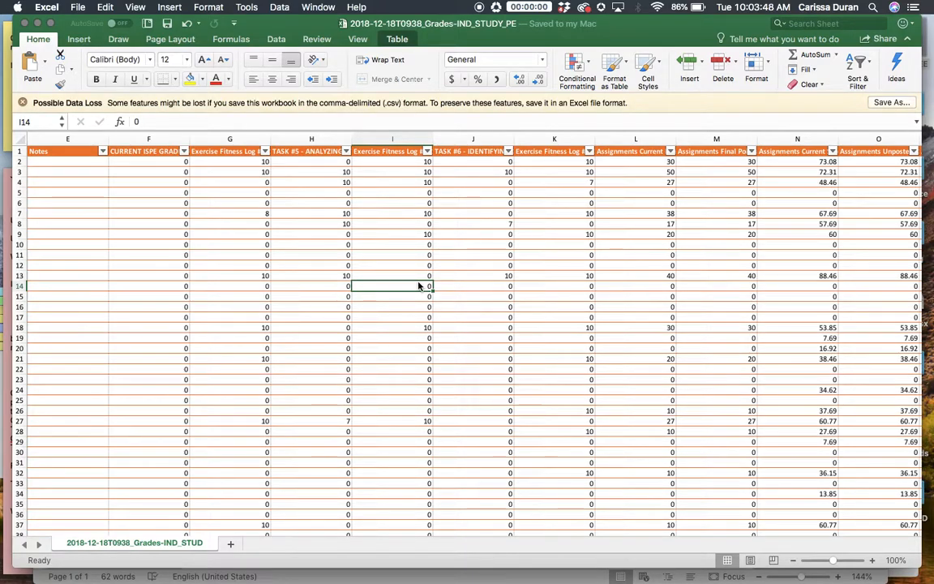
Switch back to the Word report and connect 2018-12-18T0938_Grades-IND_STUDY_PE.csv from Downloads as the existing recipient list, with Mac OS (Default) encoding.
key(ctrl+Up)
click(355, 372)
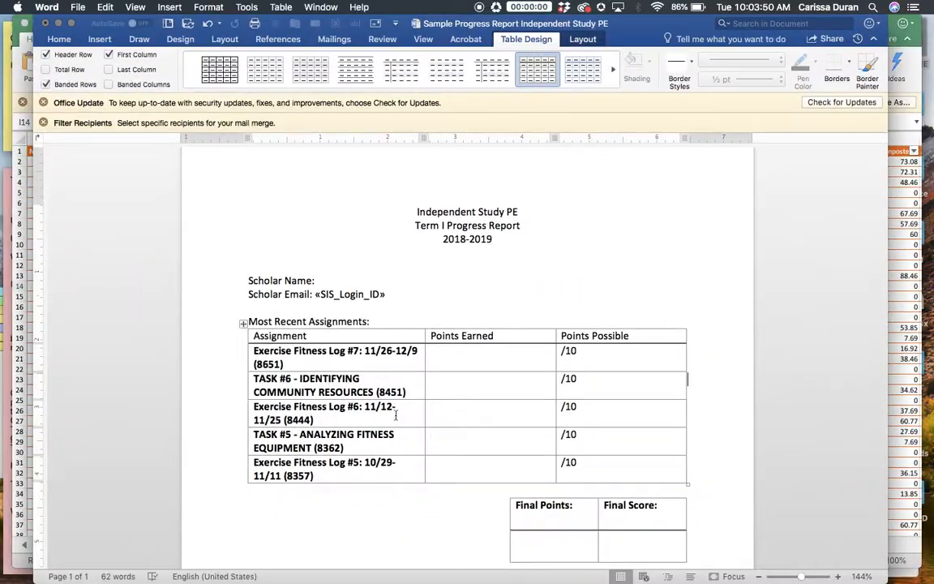
click(340, 42)
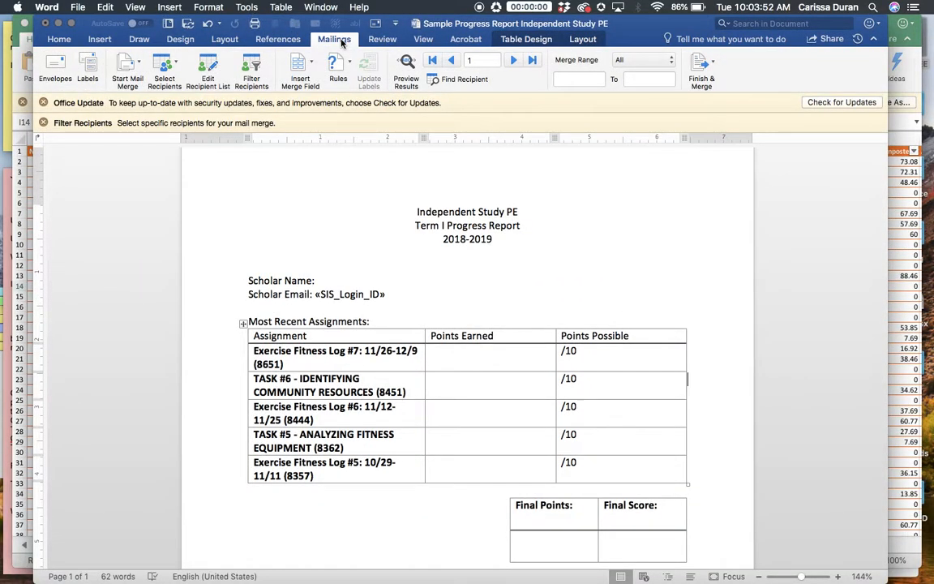
click(131, 65)
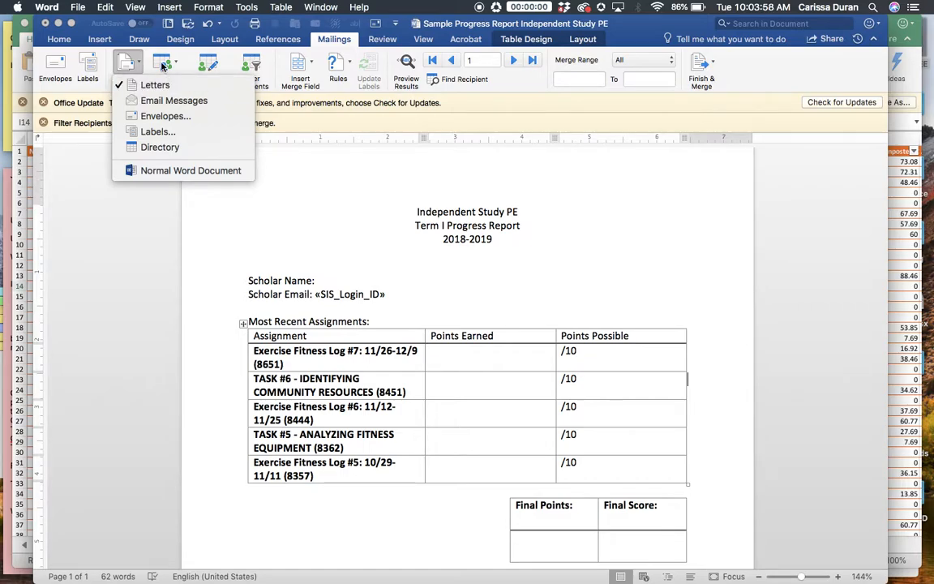
click(163, 68)
click(162, 66)
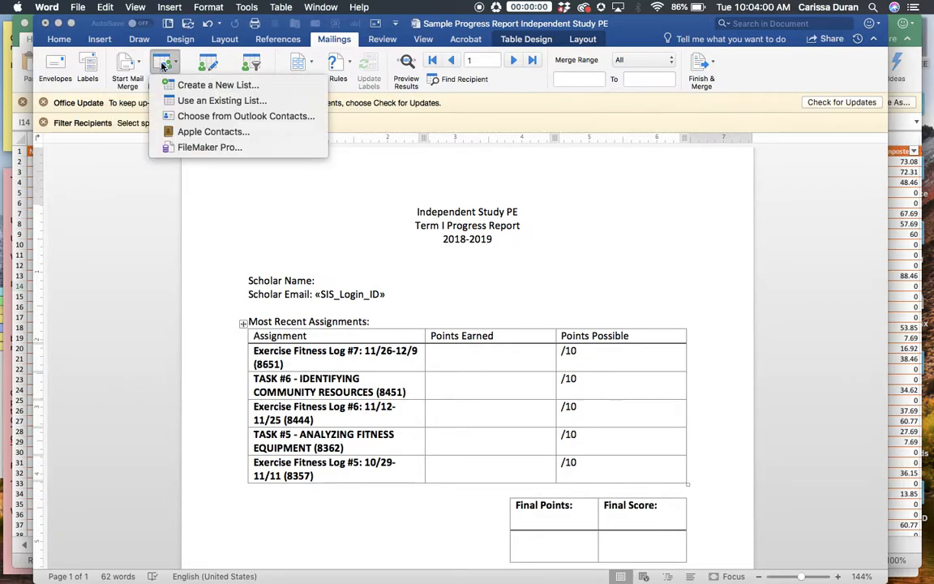
click(195, 102)
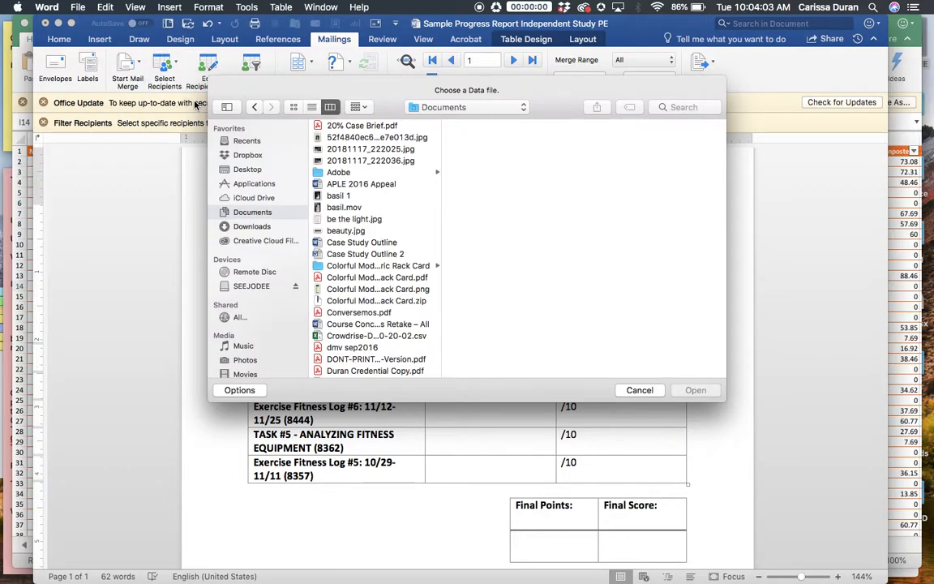
click(247, 226)
click(350, 126)
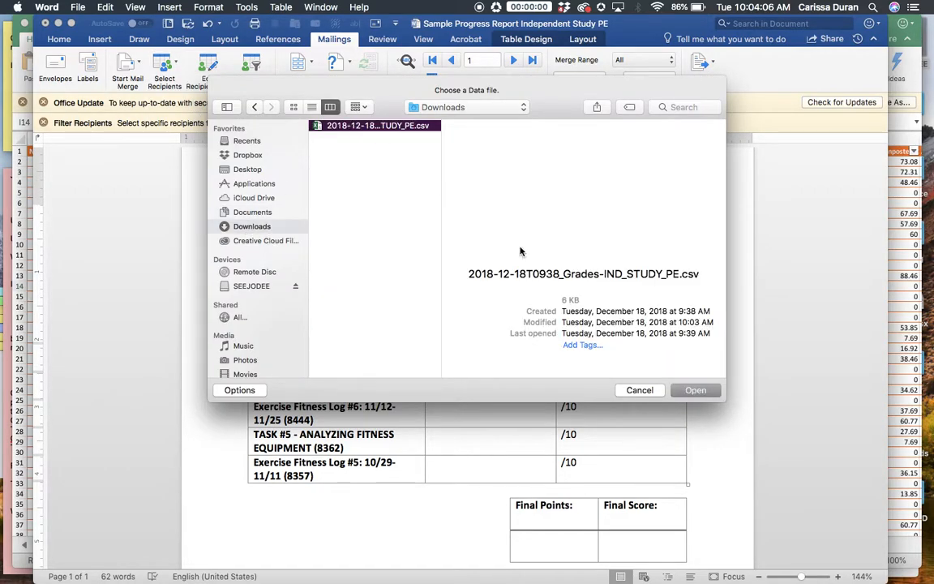
click(697, 393)
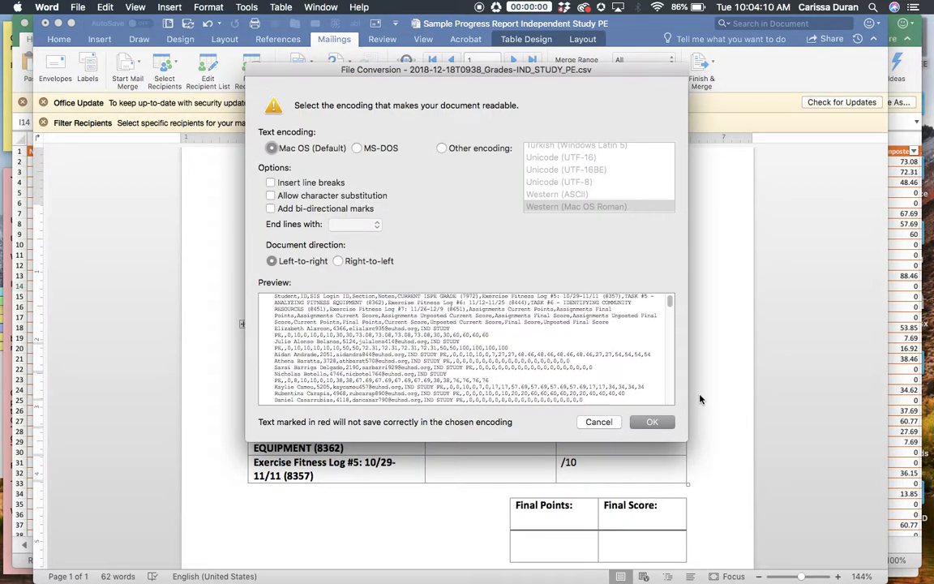
click(654, 422)
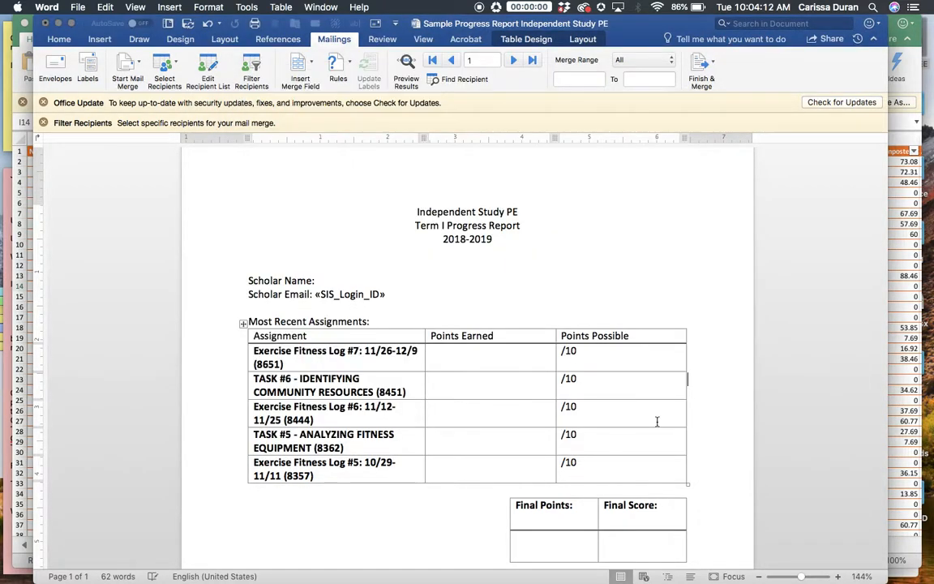
Delete the SIS_Login_ID merge field from the Scholar Email line and place the cursor after Scholar Name.
double_click(316, 294)
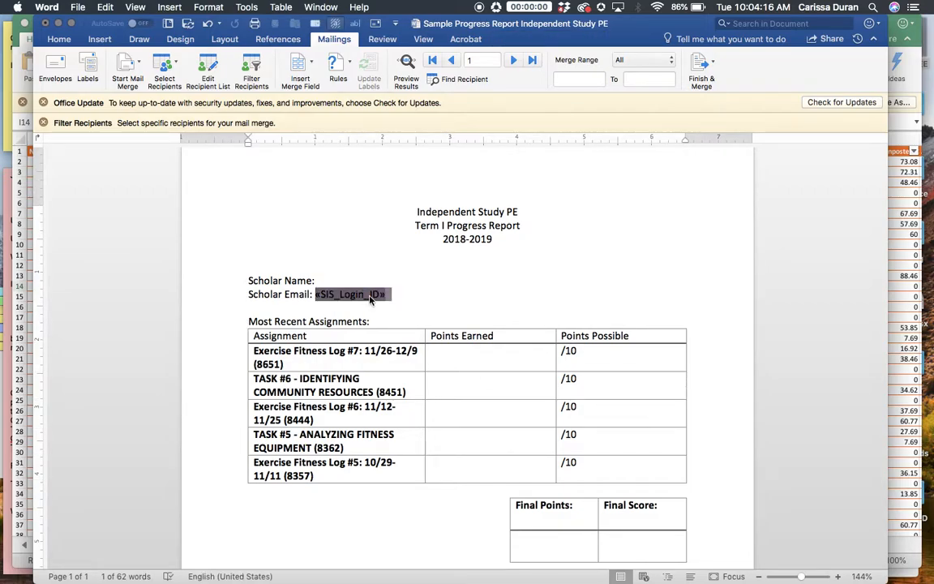
key(BackSpace)
click(332, 277)
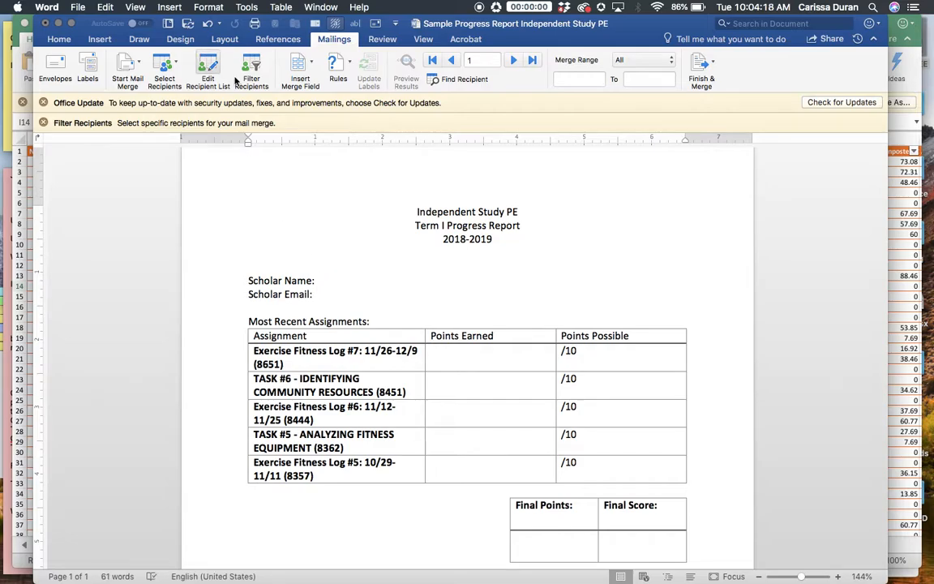
Compare the available merge fields with the column headers in the Excel grades workbook, and return to the Word report.
click(306, 69)
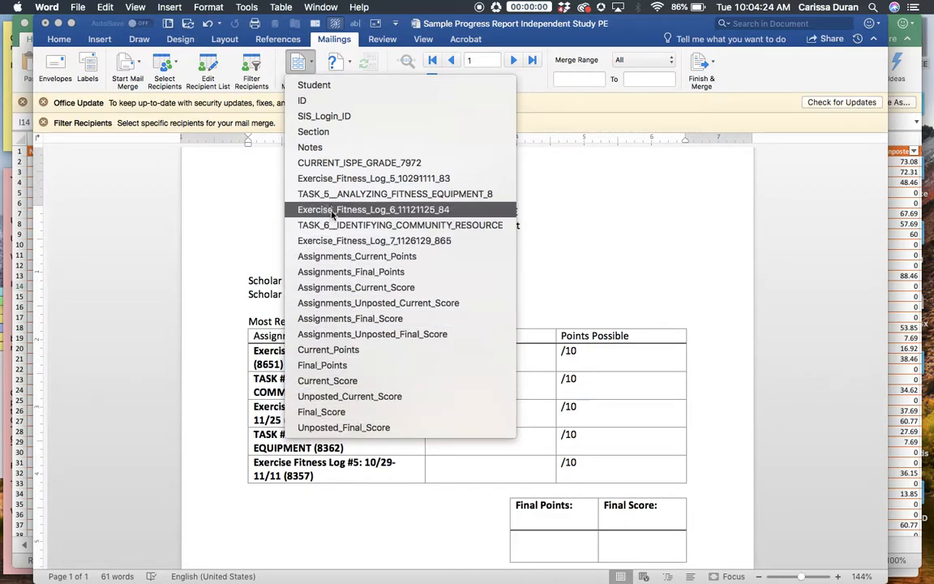
click(910, 249)
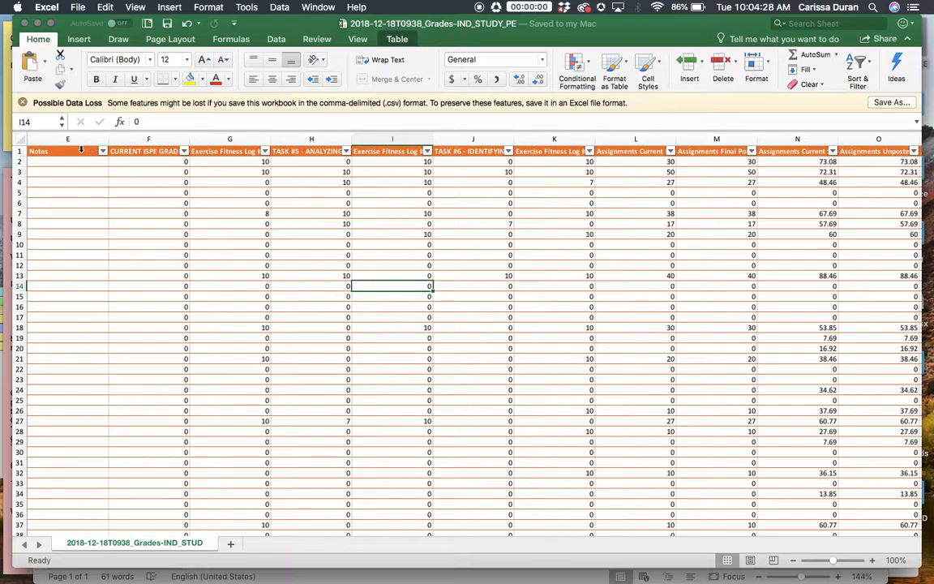
click(19, 155)
scroll(71, 168, left, 5)
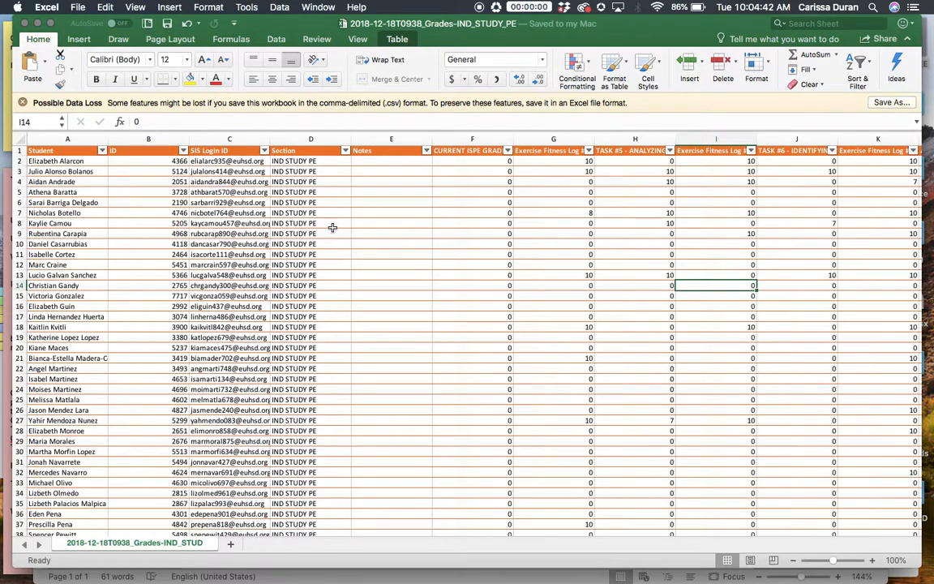
key(ctrl+Up)
click(330, 311)
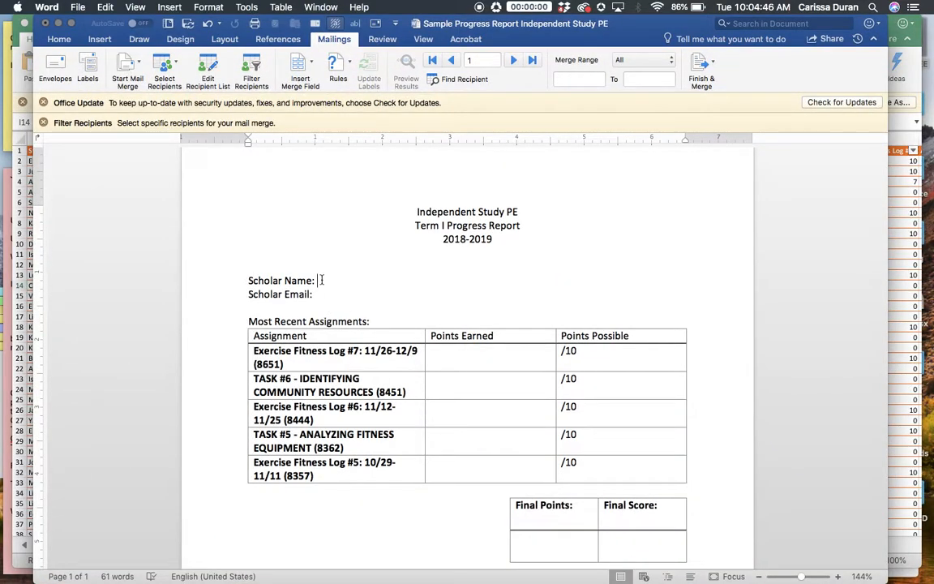
Insert the Student merge field after Scholar Name and the SIS_Login_ID merge field after Scholar Email.
click(298, 63)
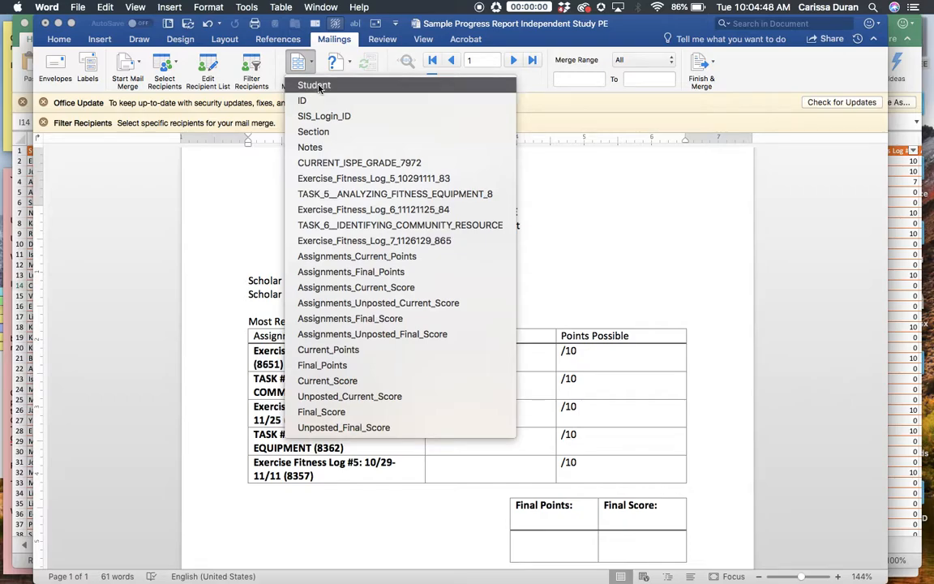
click(320, 88)
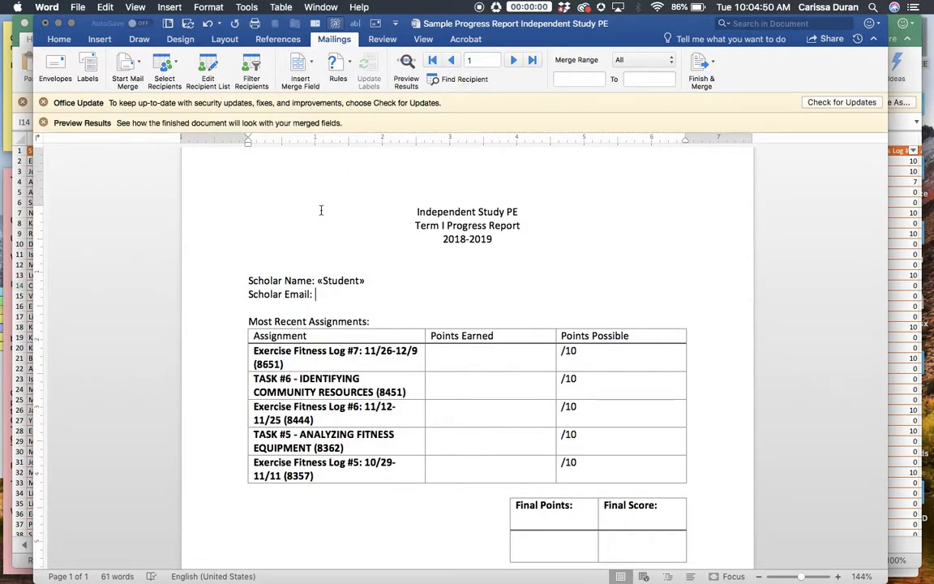
click(298, 63)
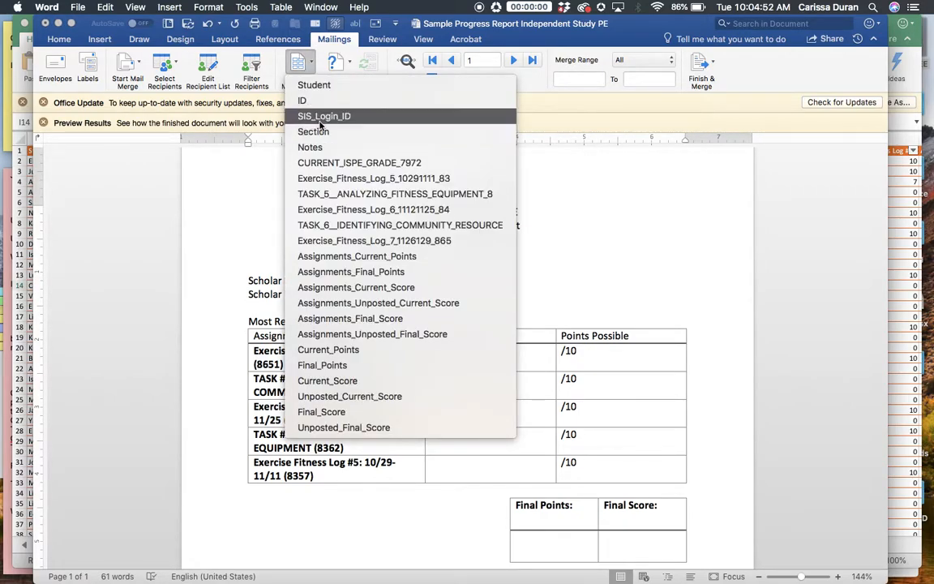
click(320, 117)
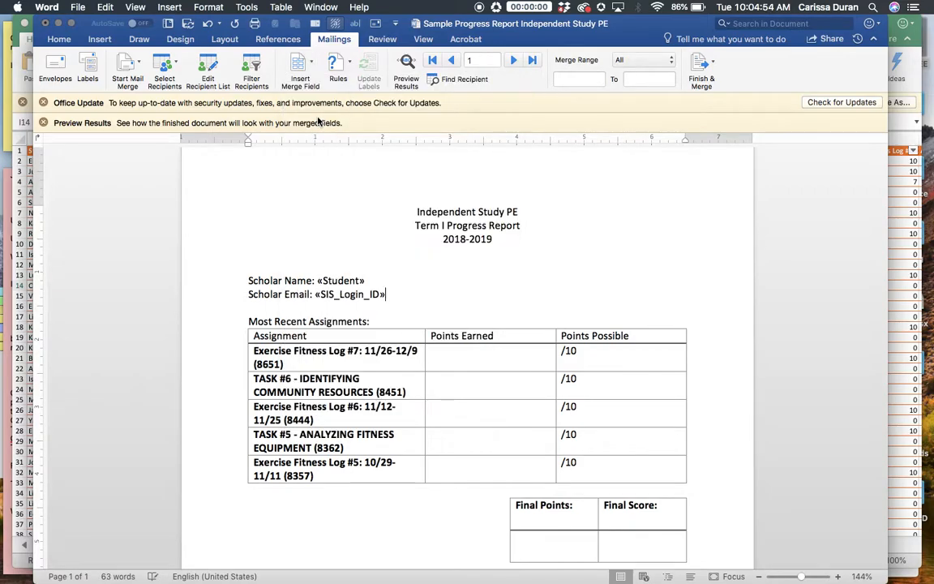
Insert the Exercise_Fitness_Log_7_1126129_865 merge field in the Points Earned cell for Exercise Fitness Log #7.
click(473, 359)
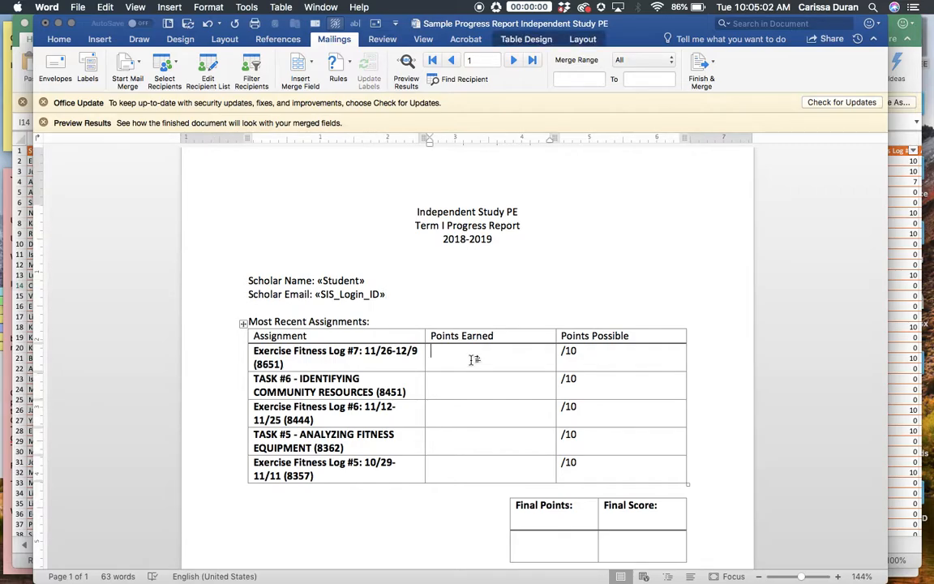
click(313, 65)
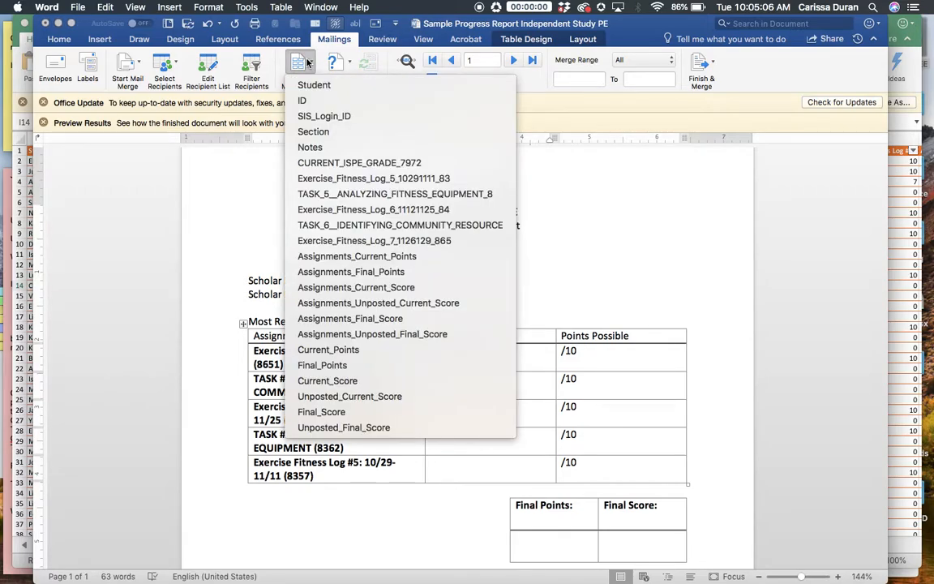
click(306, 61)
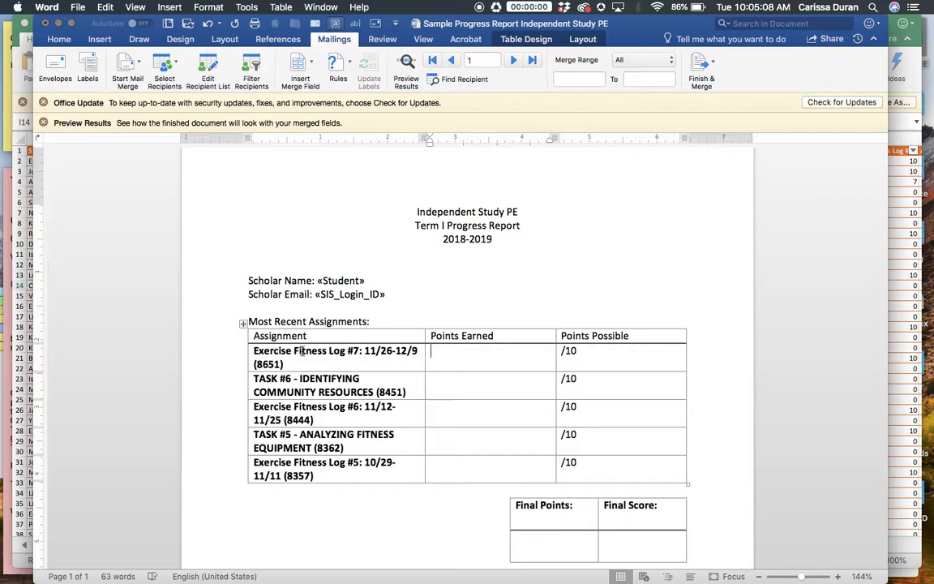
click(300, 63)
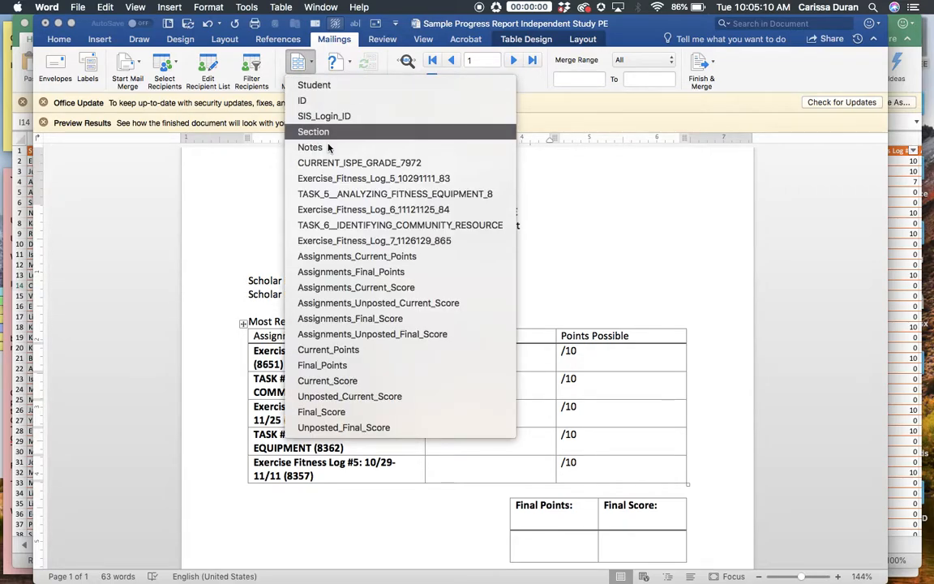
click(350, 241)
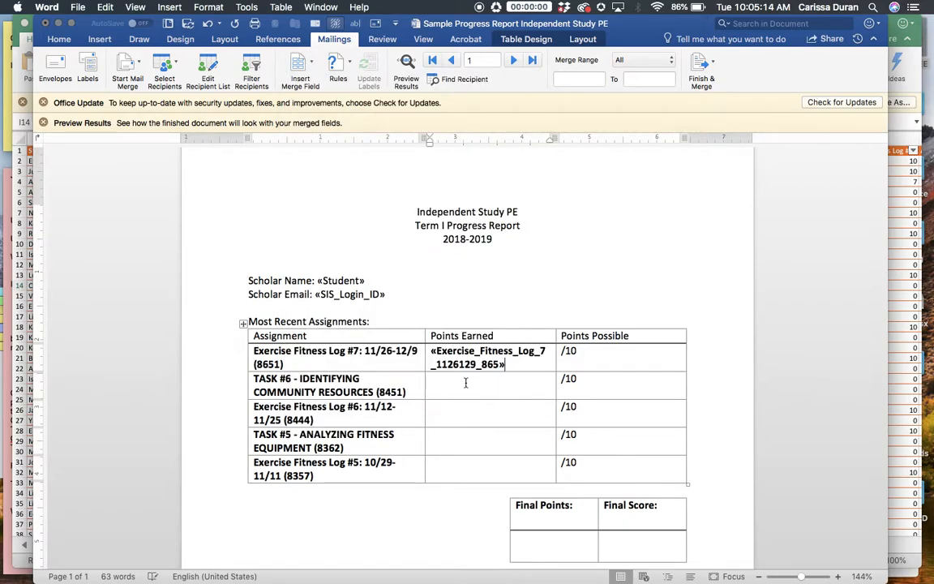
Insert TASK_6__IDENTIFYING_COMMUNITY_RESOURCE and Exercise_Fitness_Log_6_11121125_84 as the Points Earned fields for Task #6 and Exercise Fitness Log #6.
click(290, 81)
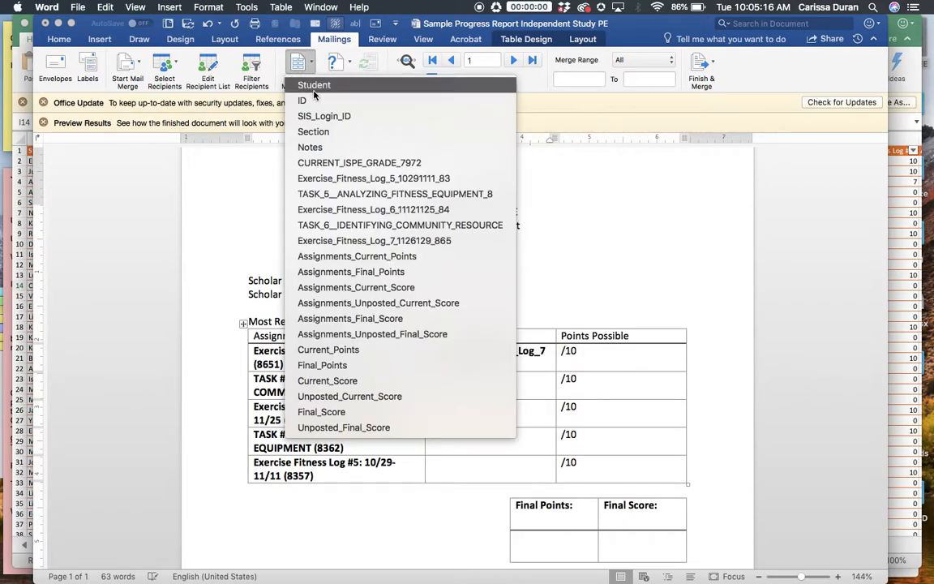
click(356, 207)
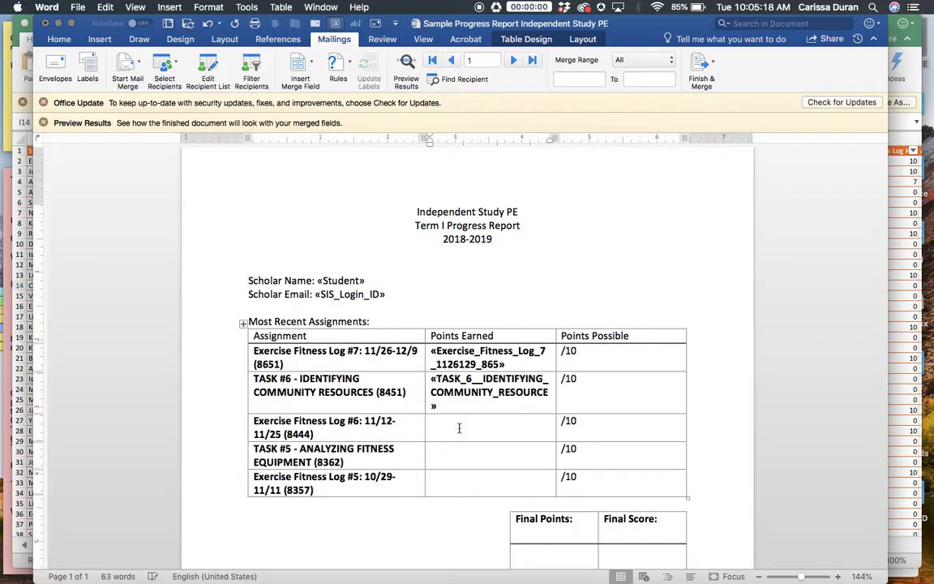
click(316, 68)
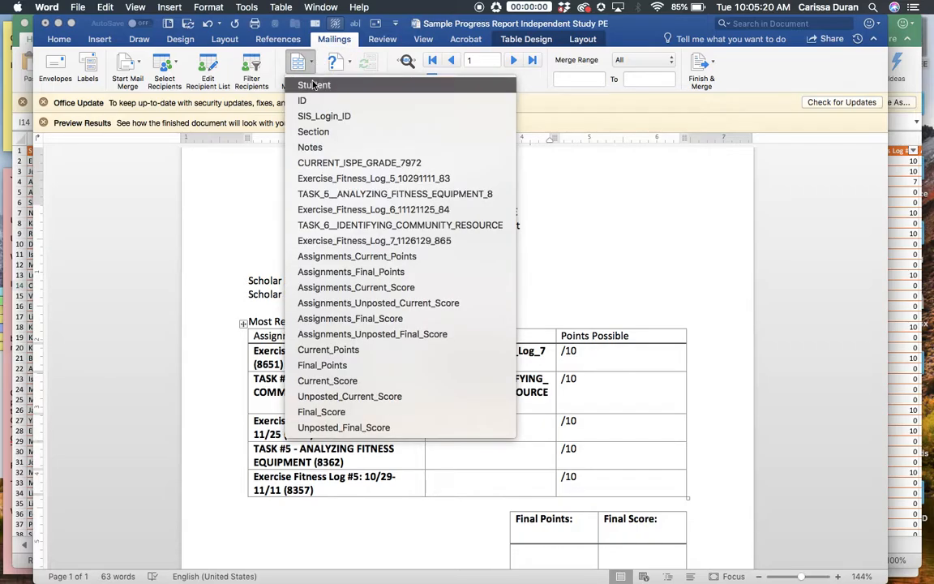
click(341, 209)
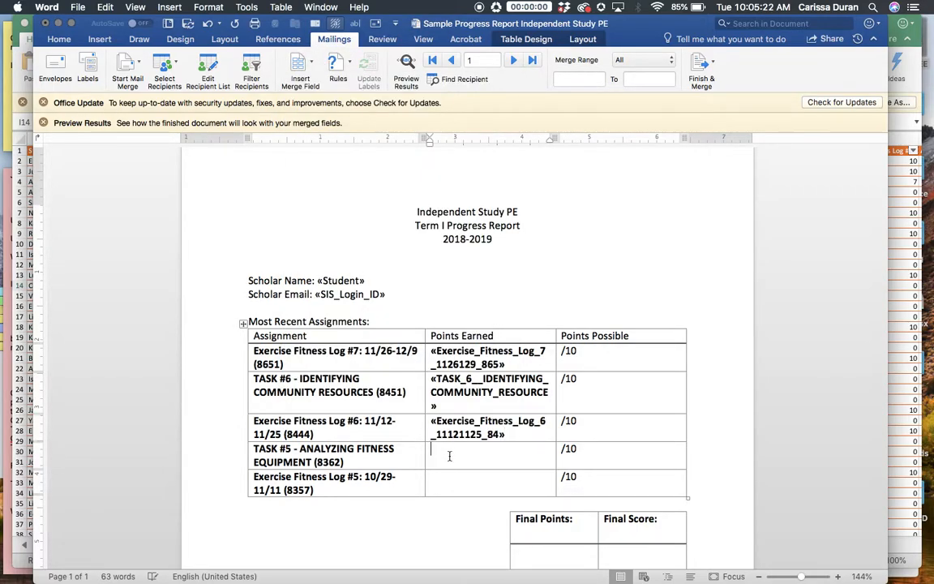
Insert TASK_5__ANALYZING_FITNESS_EQUIPMENT_8 and Exercise_Fitness_Log_5_10291111_83 as the Points Earned fields for Task #5 and Exercise Fitness Log #5.
click(305, 65)
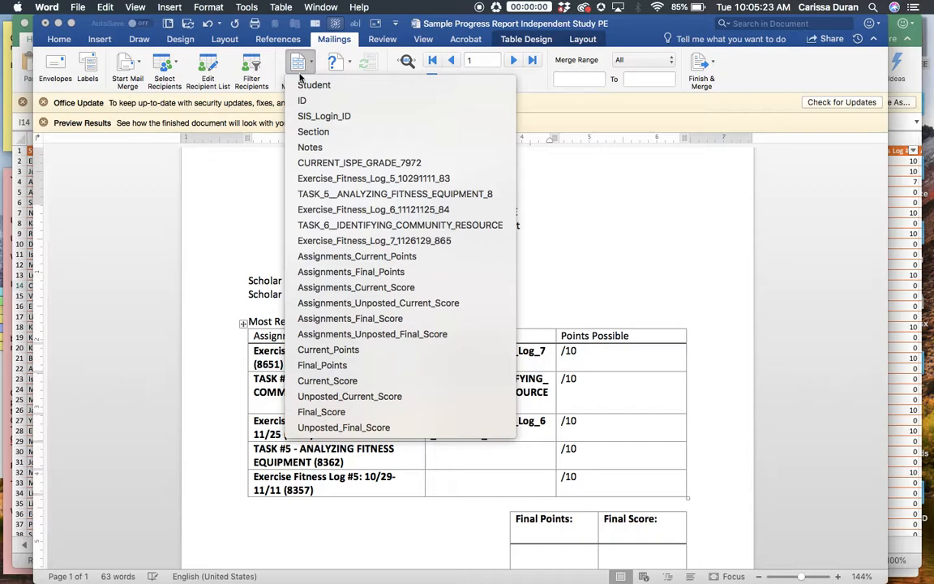
click(339, 195)
click(467, 478)
click(304, 65)
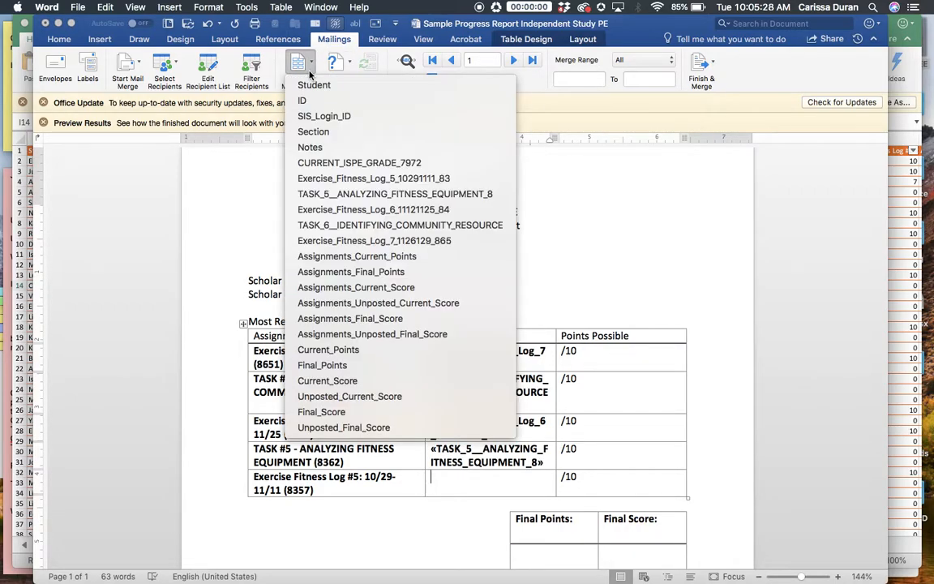
click(343, 180)
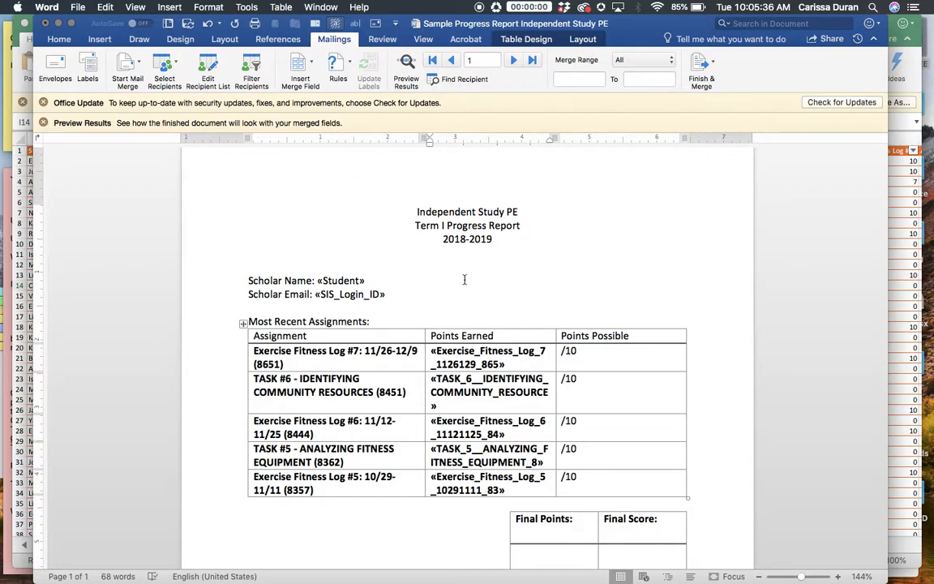
Center the whole Points Earned column of the assignments table, including its header.
drag(501, 340, 596, 485)
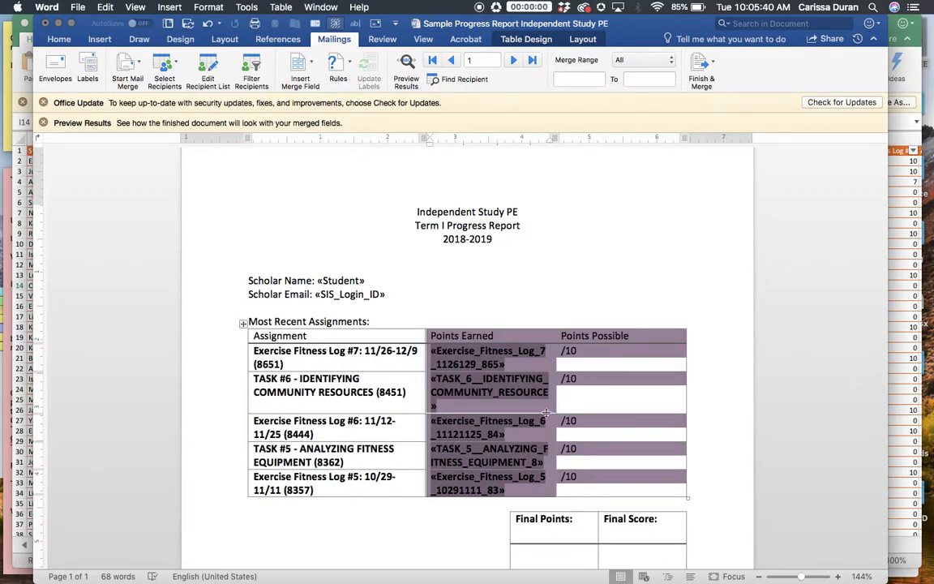
drag(503, 339, 490, 480)
click(64, 41)
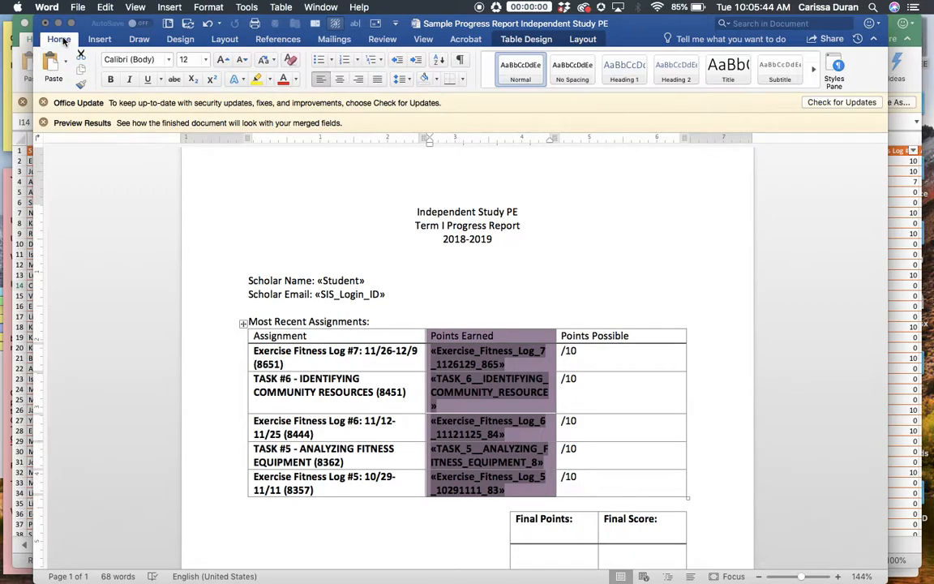
click(341, 80)
click(743, 285)
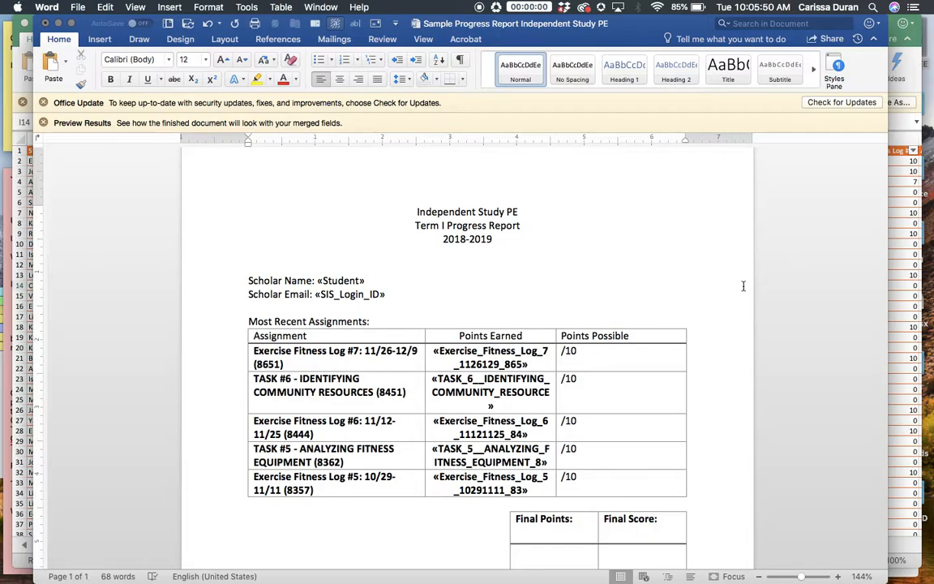
Insert the Final_Points merge field under Final Points and the Final_Score merge field under Final Score in the small table.
scroll(743, 285, down, 2)
click(531, 498)
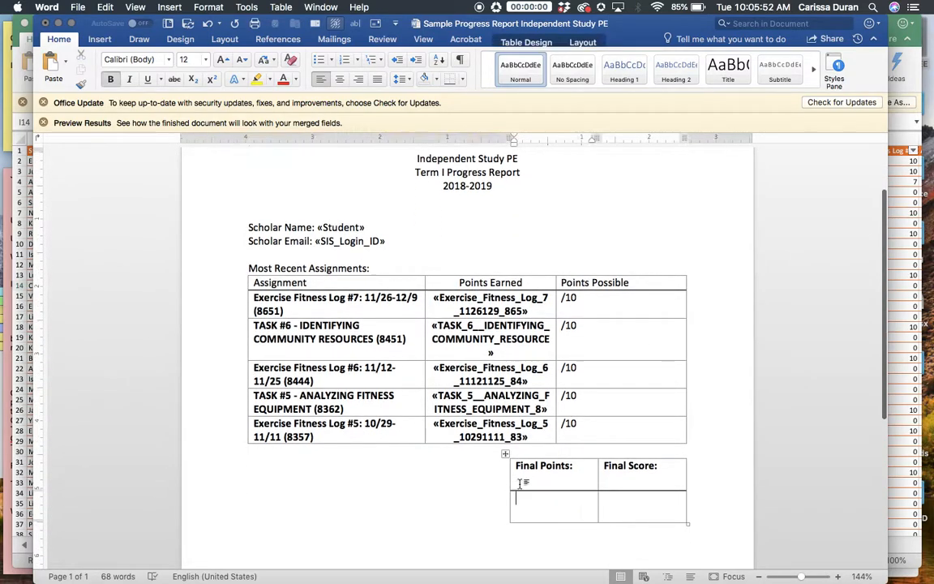
click(333, 40)
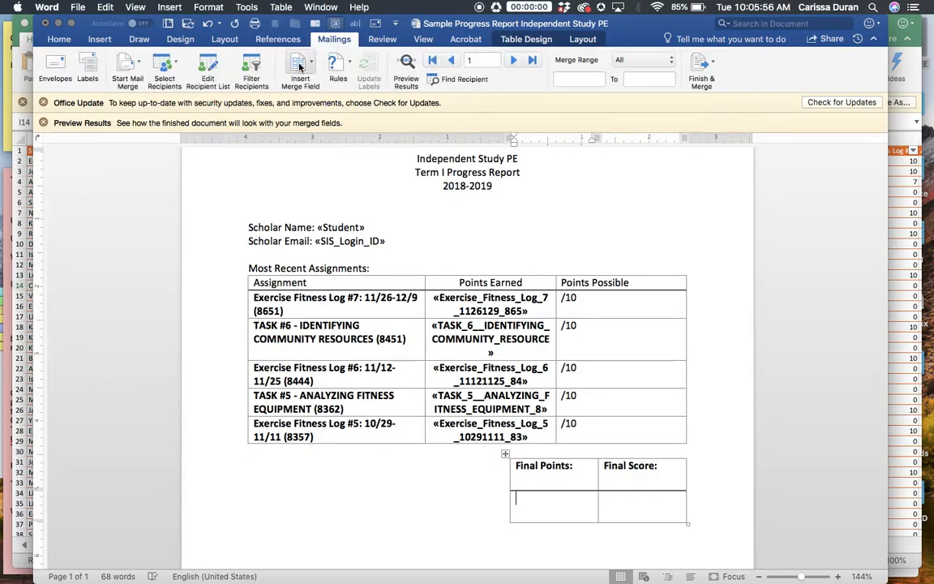
click(299, 63)
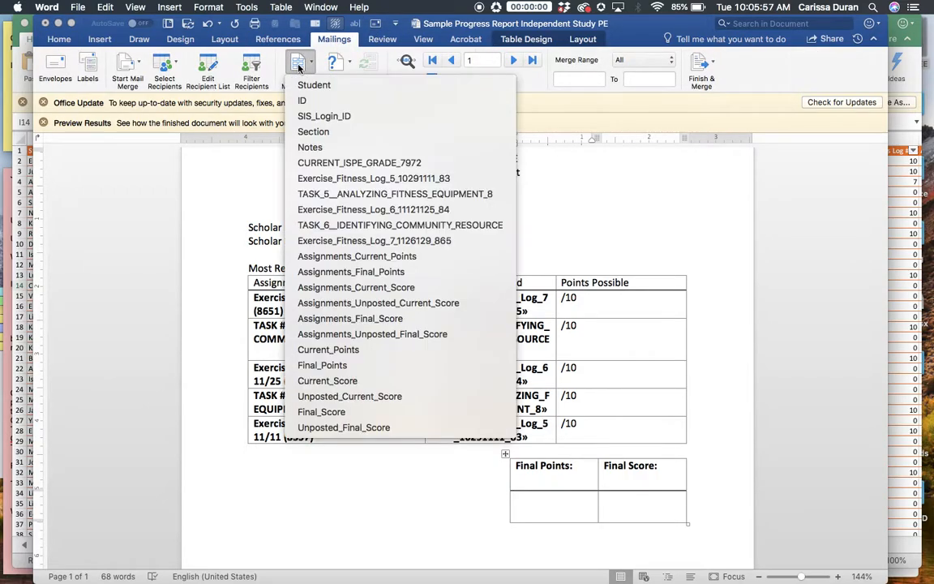
click(347, 365)
click(604, 498)
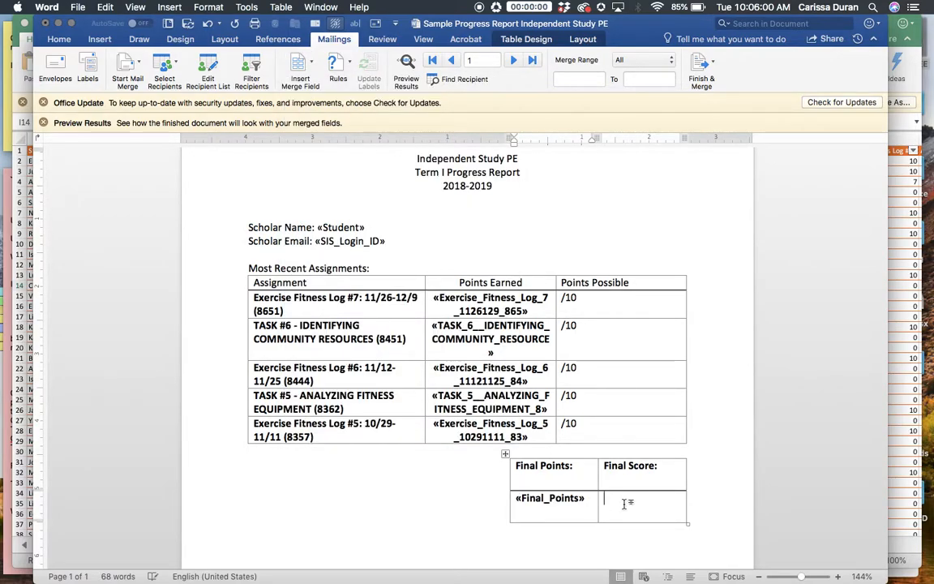
click(311, 65)
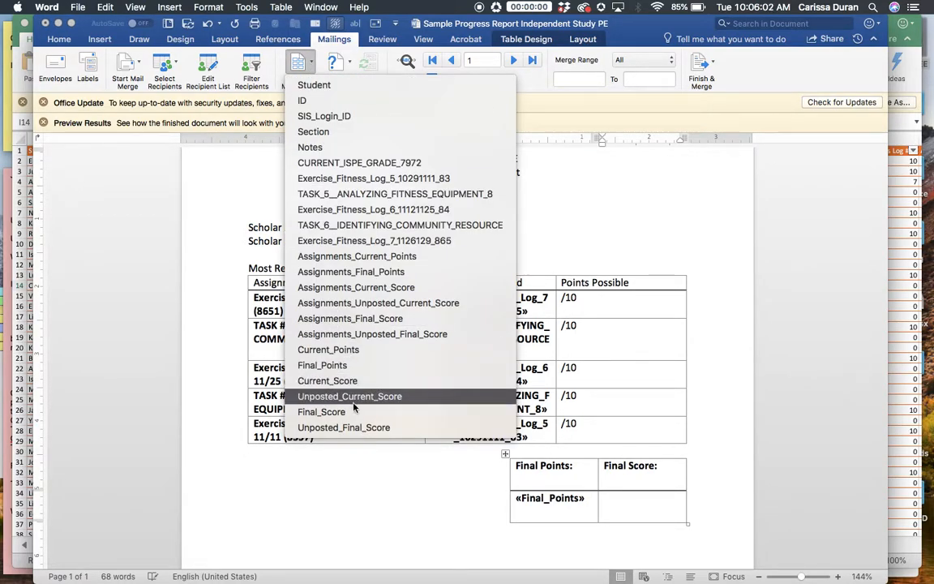
click(324, 412)
Center the Final_Points and Final_Score merge fields in their cells, keeping them bold.
drag(640, 499, 575, 503)
key(super+b)
key(super+e)
click(469, 422)
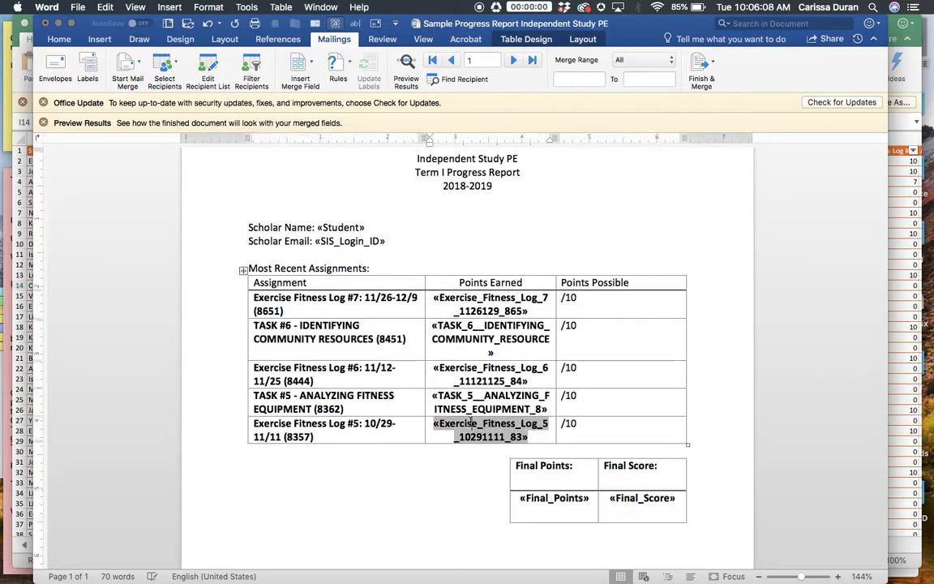
click(427, 495)
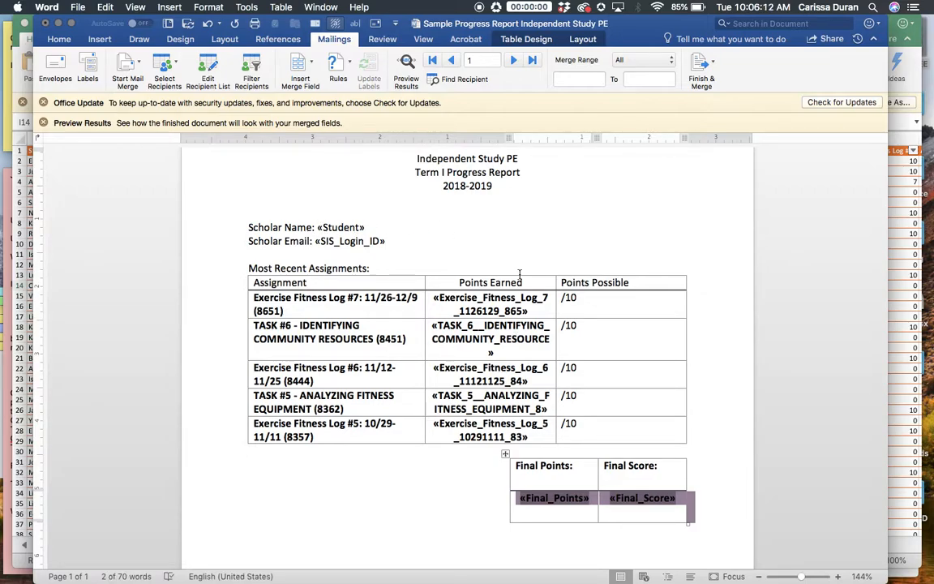
scroll(803, 266, up, 3)
click(809, 266)
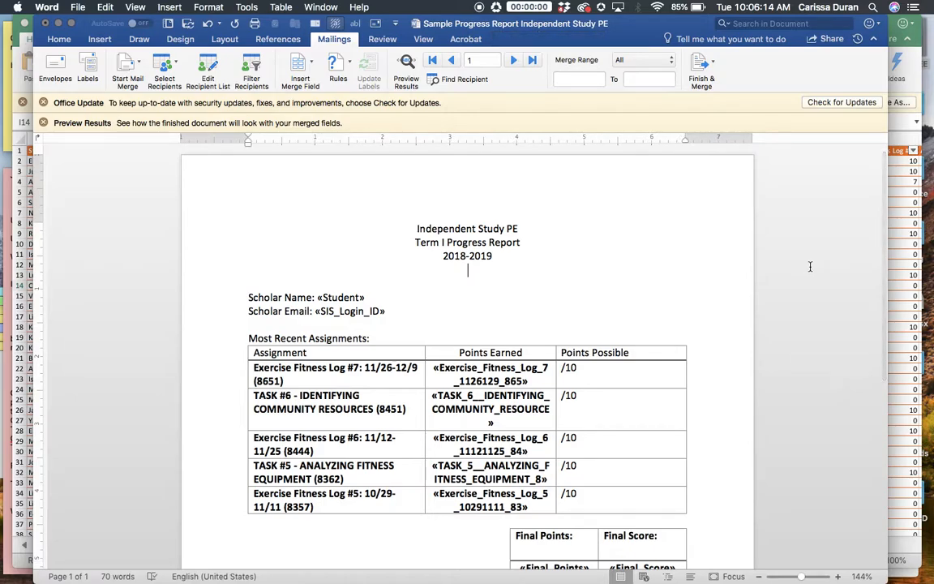
Preview the merge results and check the first student's filled-in report down to the final score.
click(409, 66)
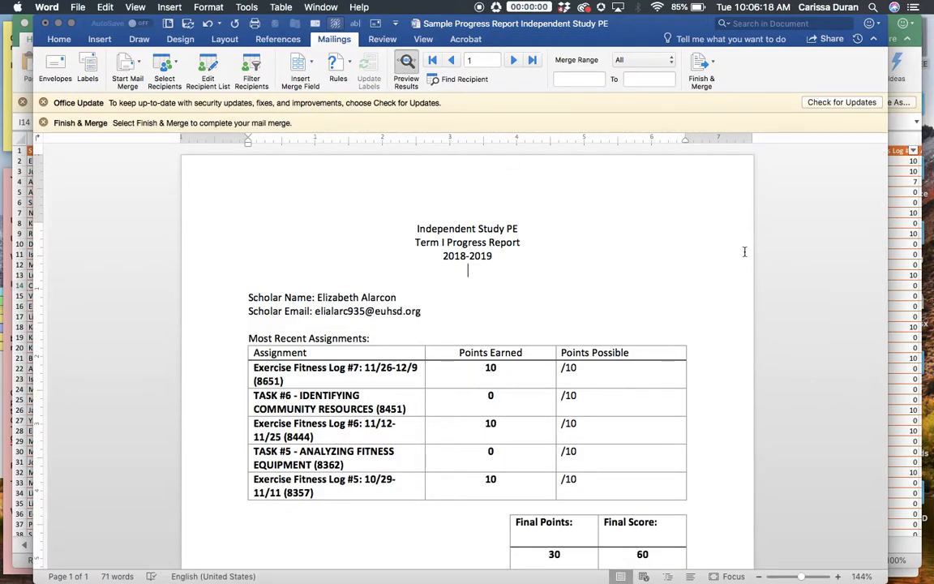
scroll(744, 252, down, 2)
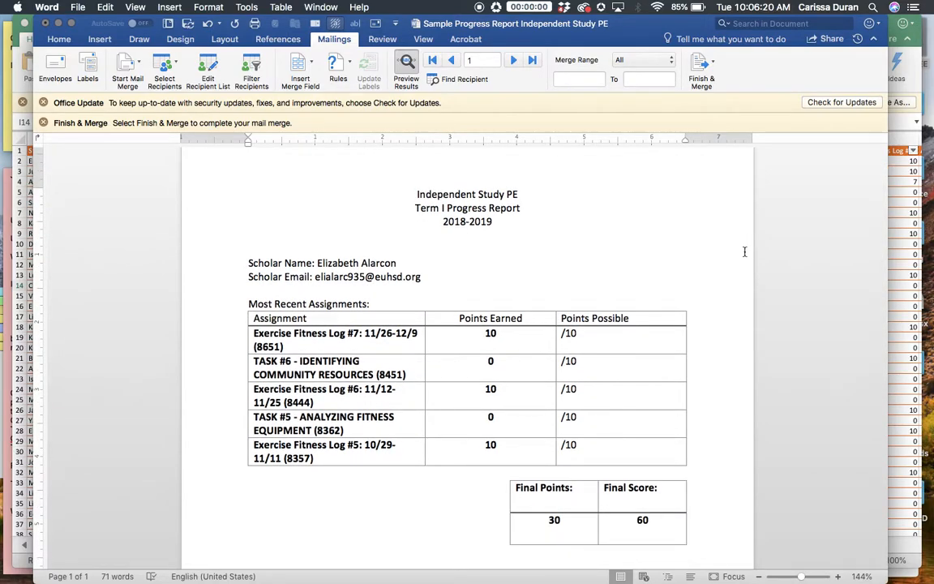
scroll(744, 252, down, 1)
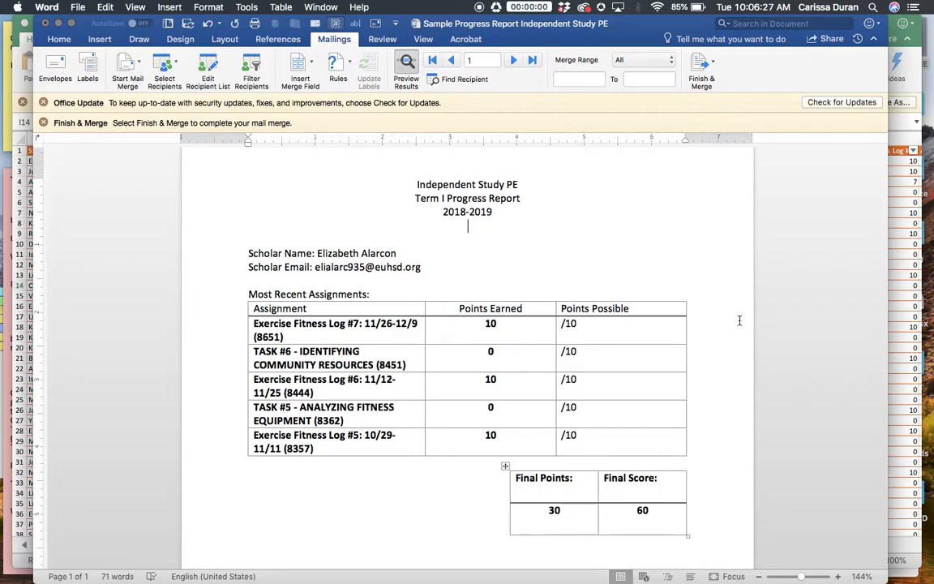
Step forward through the previewed student reports to record 29, checking each one's name, email, assignment points and final score.
click(514, 61)
click(513, 60)
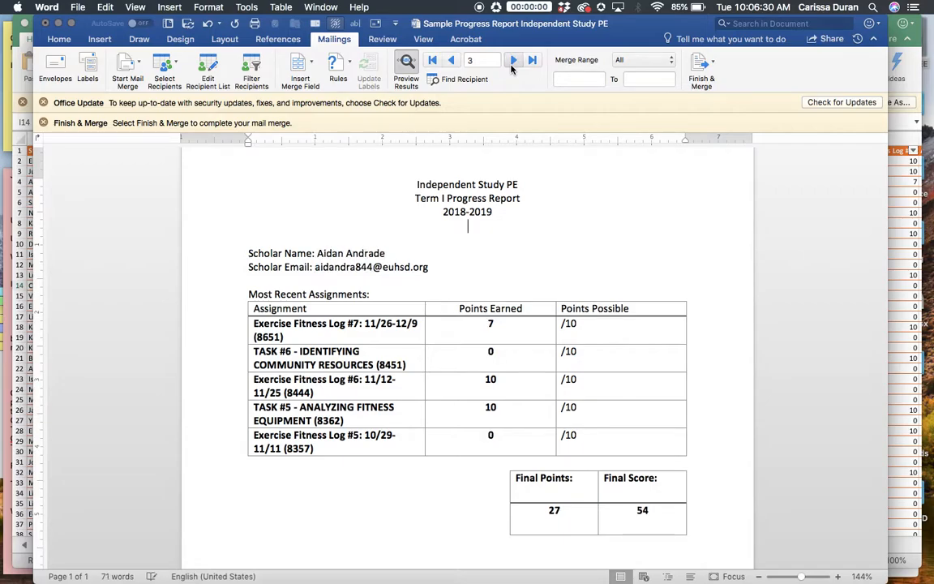
click(513, 60)
click(511, 68)
click(510, 68)
click(511, 68)
click(511, 69)
click(511, 68)
click(511, 68)
click(510, 69)
click(511, 68)
click(510, 69)
click(511, 68)
click(511, 68)
click(511, 68)
click(510, 68)
click(511, 68)
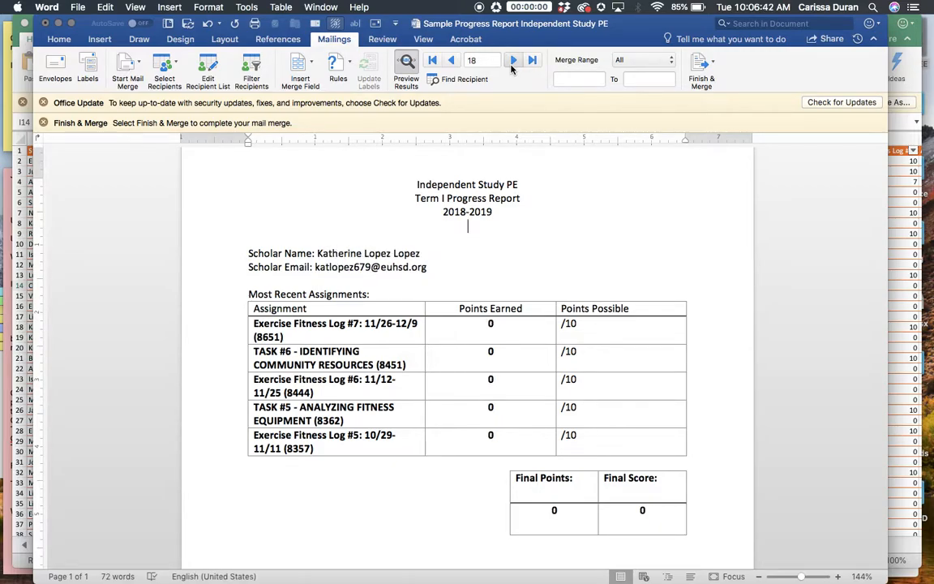
click(510, 68)
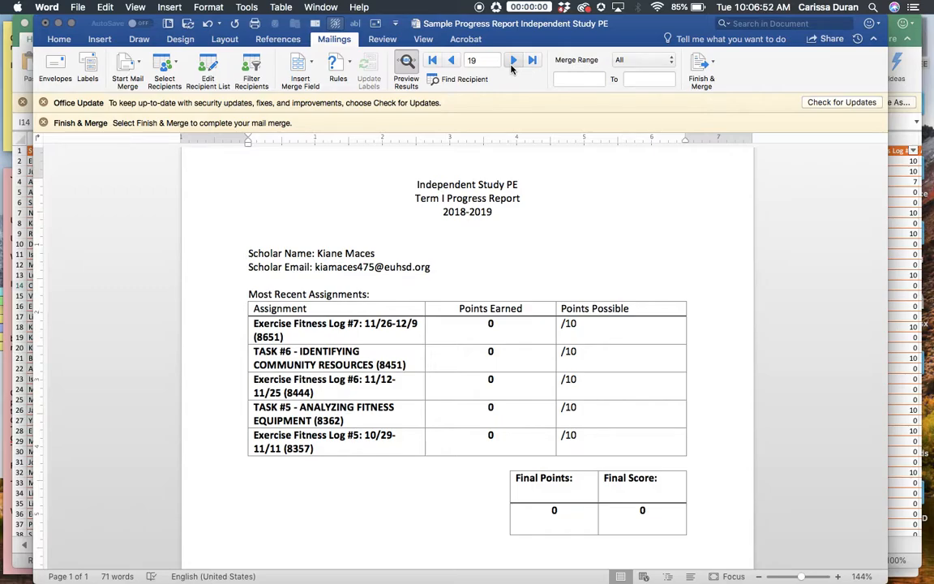
click(512, 65)
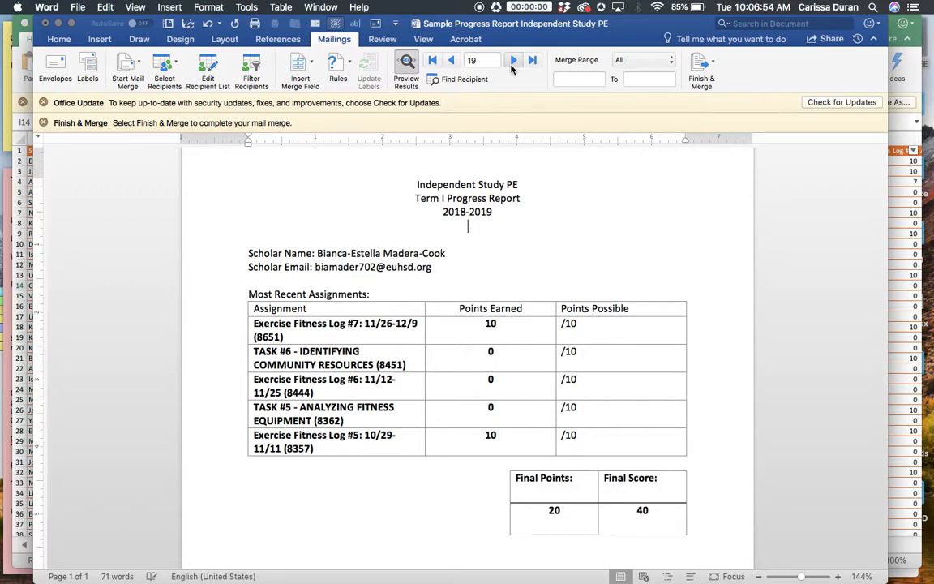
click(512, 67)
click(511, 66)
click(512, 62)
click(512, 61)
click(513, 62)
click(513, 62)
click(513, 61)
click(512, 62)
click(512, 61)
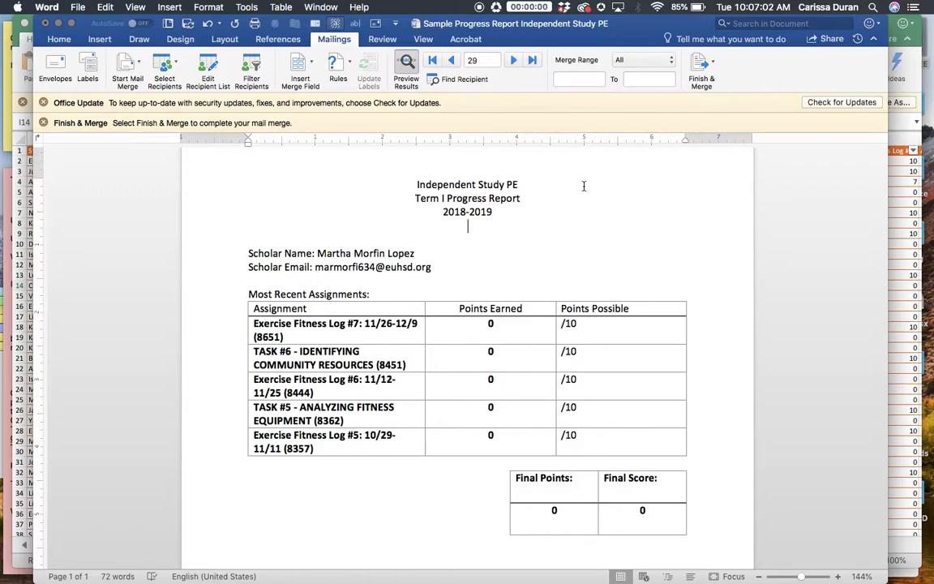
Merge all records into a new document of editable individual reports and look through the students' pages.
click(710, 65)
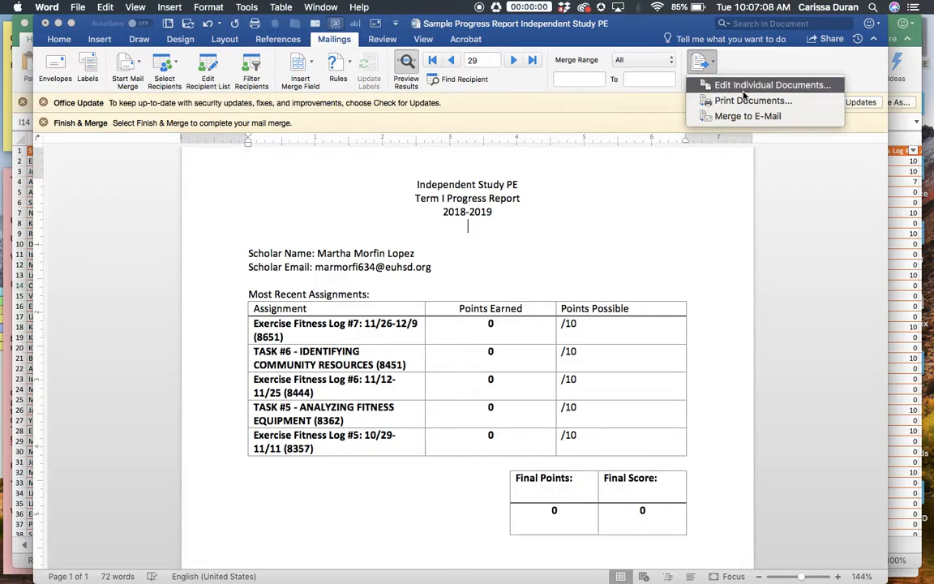
click(744, 88)
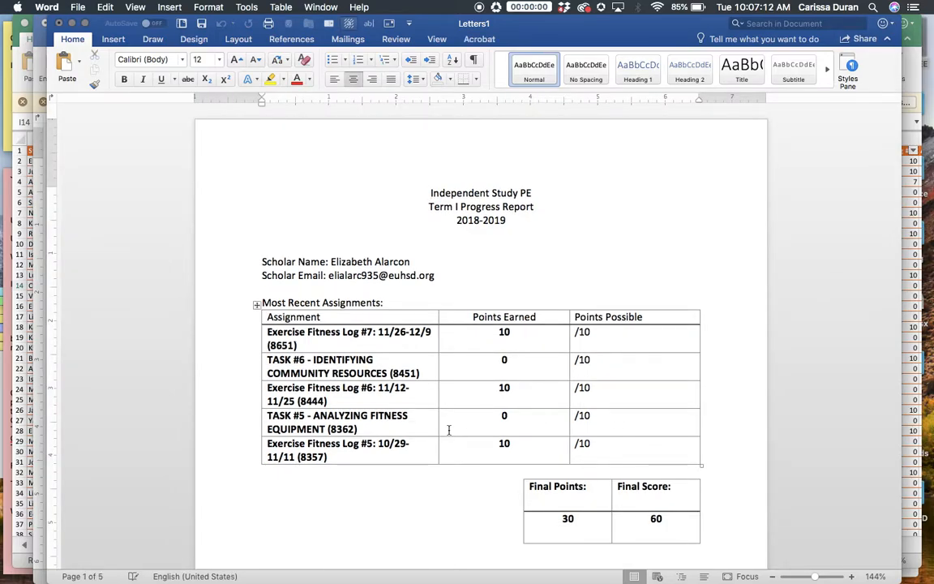
scroll(446, 431, down, 15)
scroll(448, 430, down, 20)
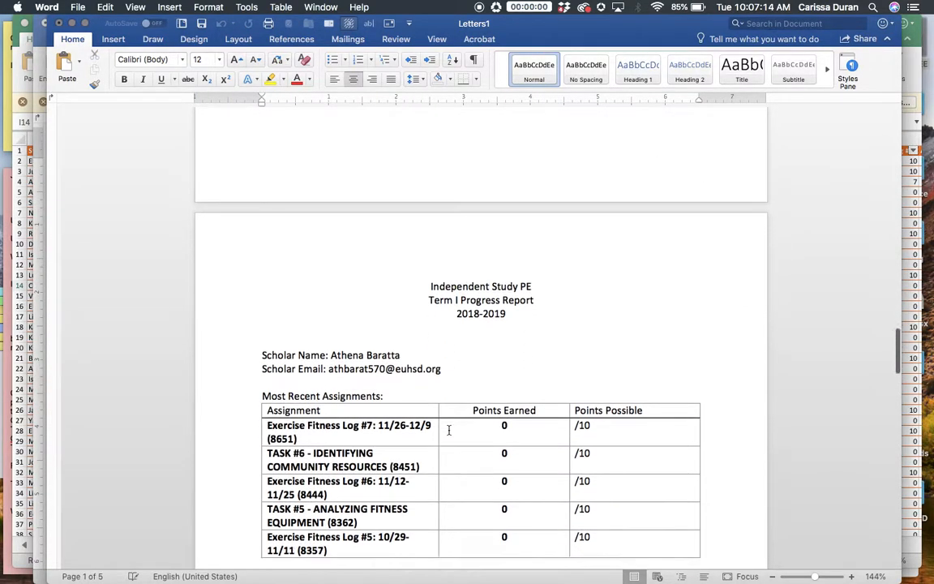
scroll(448, 430, down, 20)
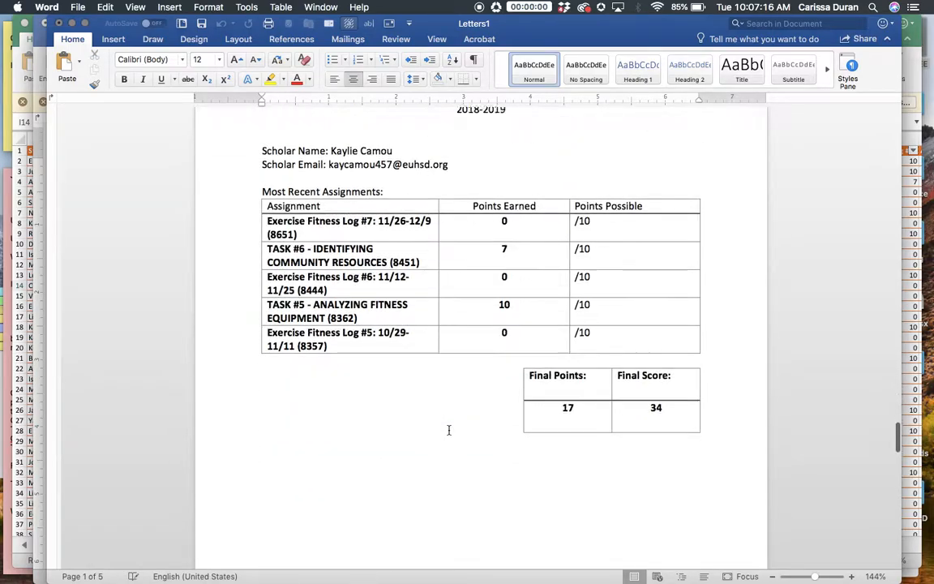
scroll(448, 430, down, 20)
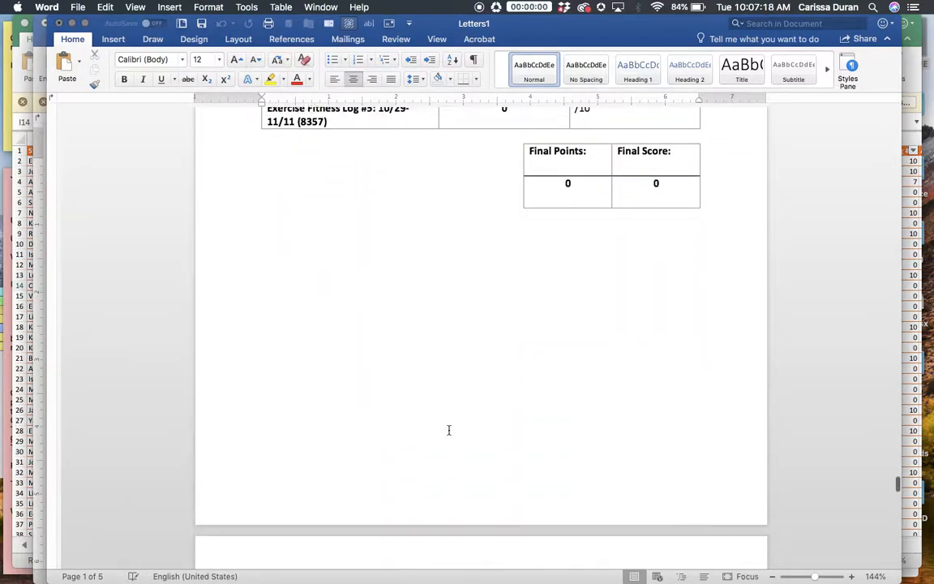
scroll(449, 430, down, 20)
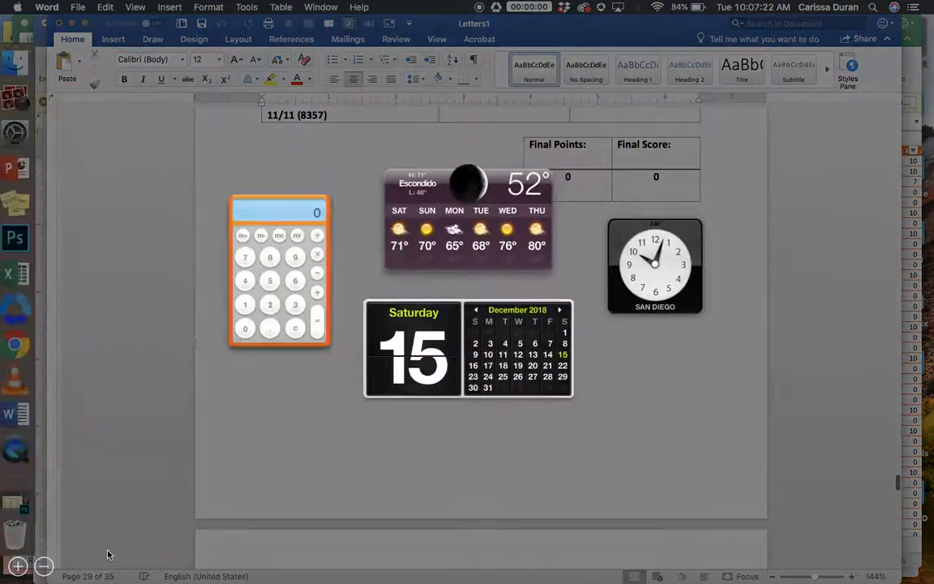
click(179, 451)
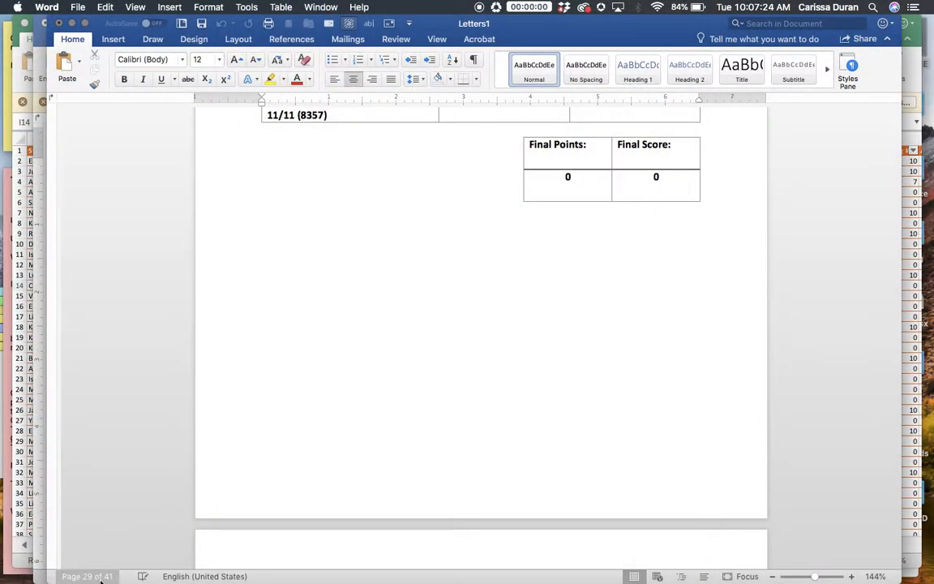
scroll(210, 419, down, 20)
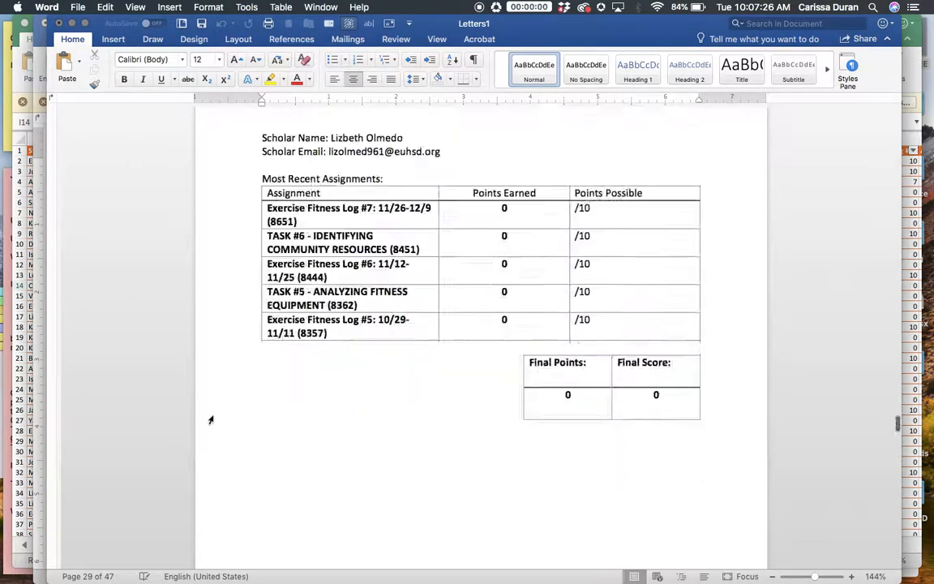
scroll(210, 419, down, 20)
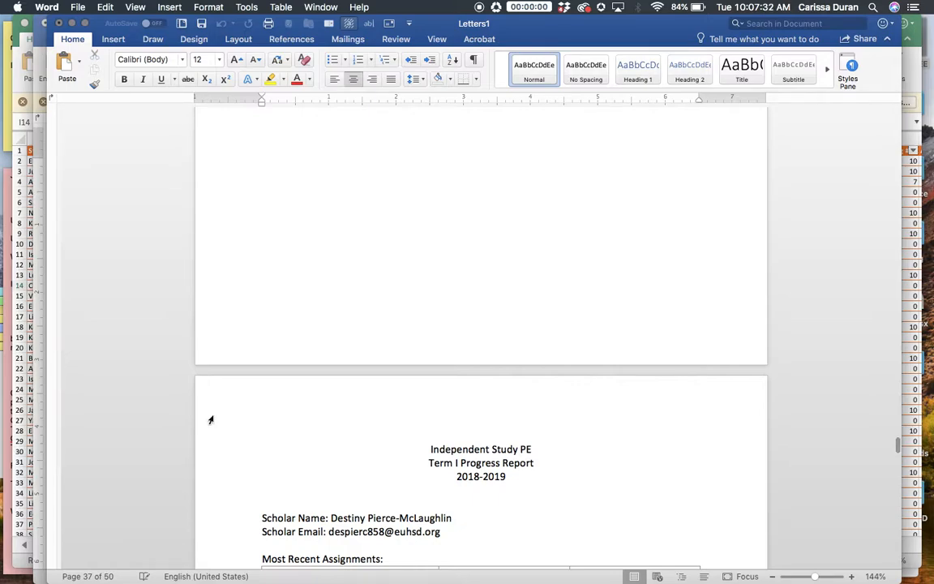
Return to the Sample Progress Report Independent Study PE document and review the available Finish & Merge output options.
click(38, 136)
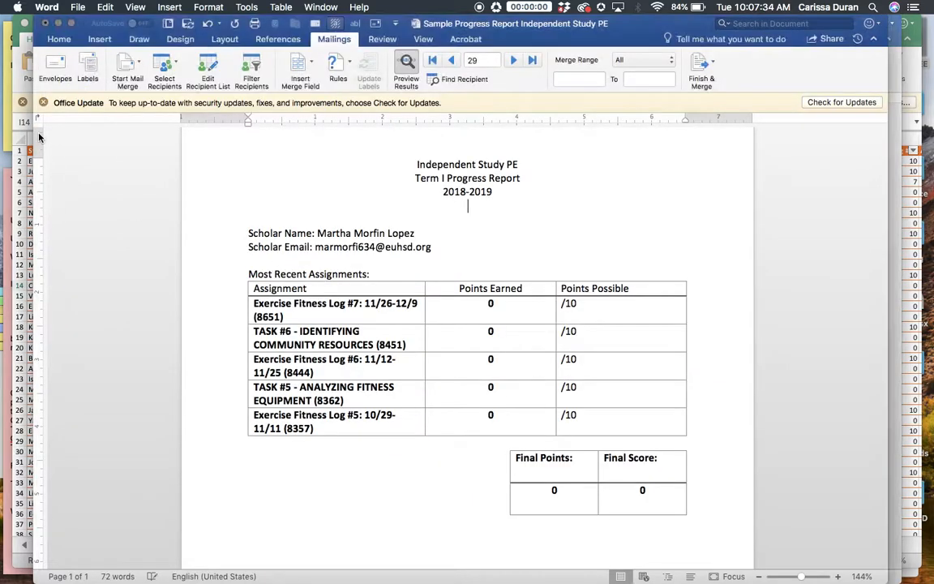
click(702, 65)
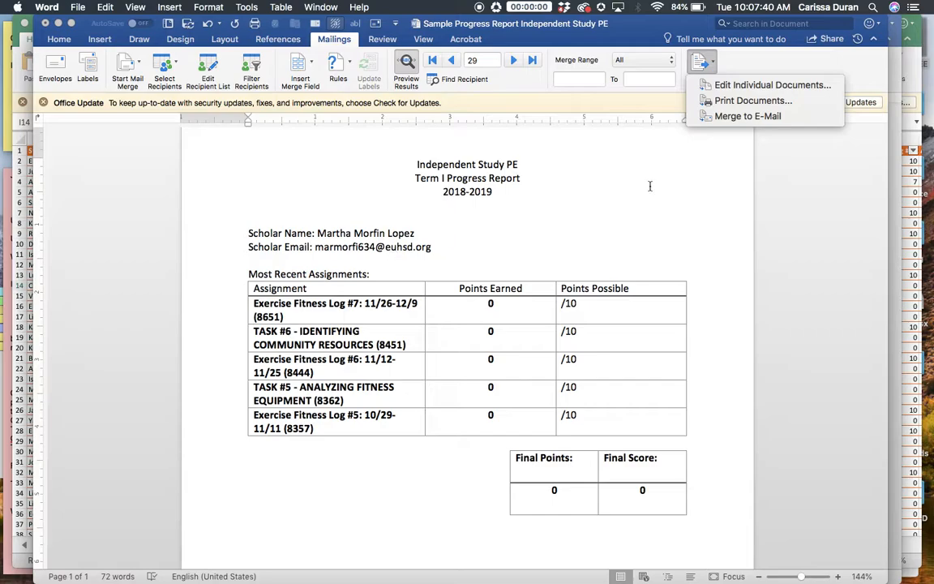
click(671, 214)
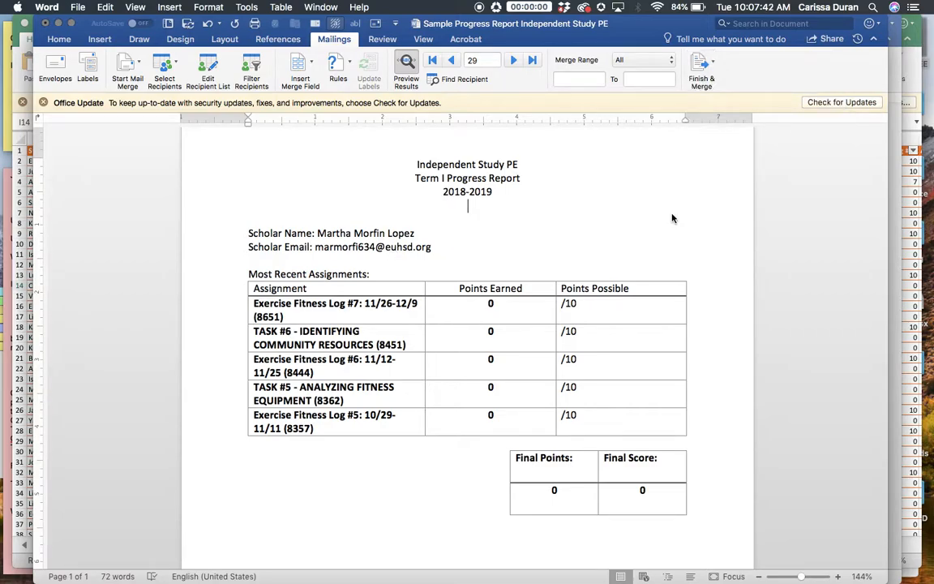